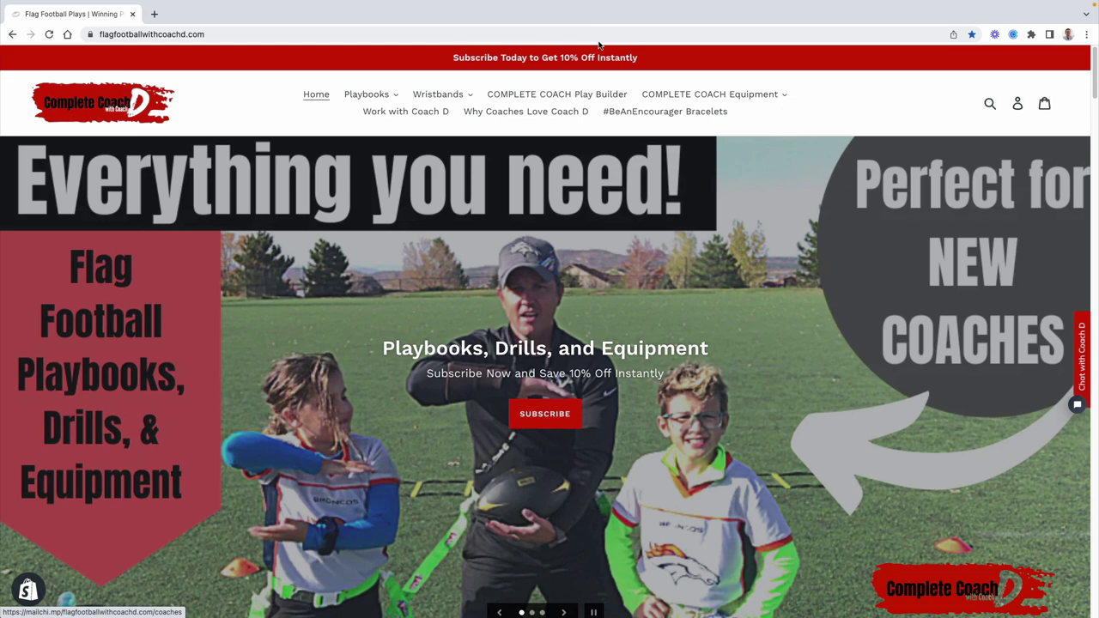
Step: Browse the storefront homepage and drop down the Playbooks menu of bundles and 6-on-6/7-on-7 packages
{"action": "scroll", "coordinate": [556, 483], "scroll_direction": "down", "scroll_amount": 3}
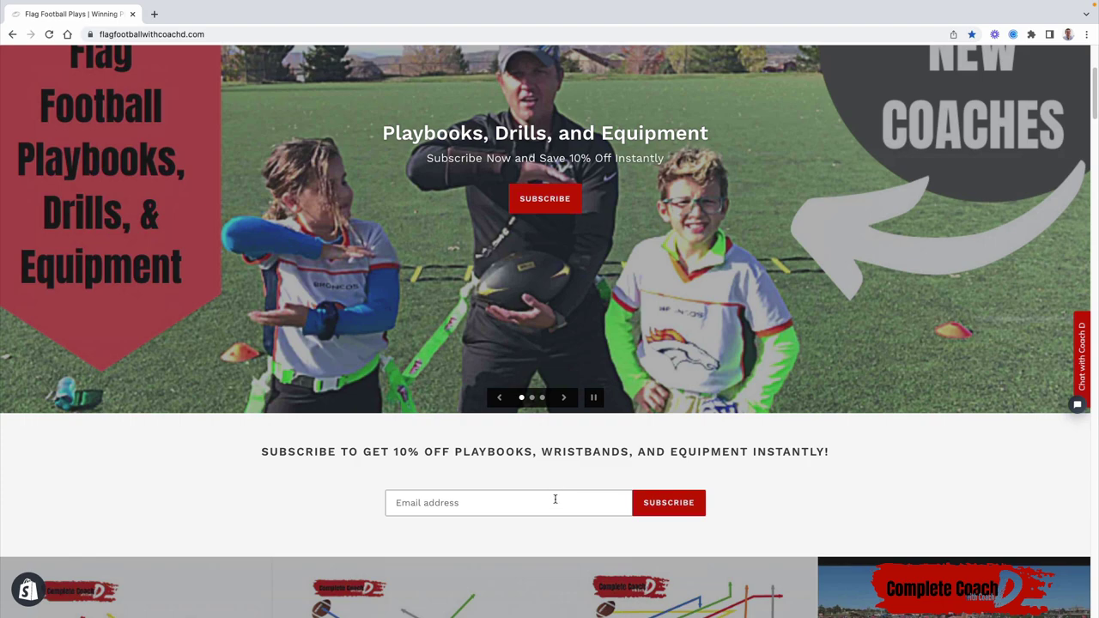
{"action": "scroll", "coordinate": [555, 501], "scroll_direction": "up", "scroll_amount": 3}
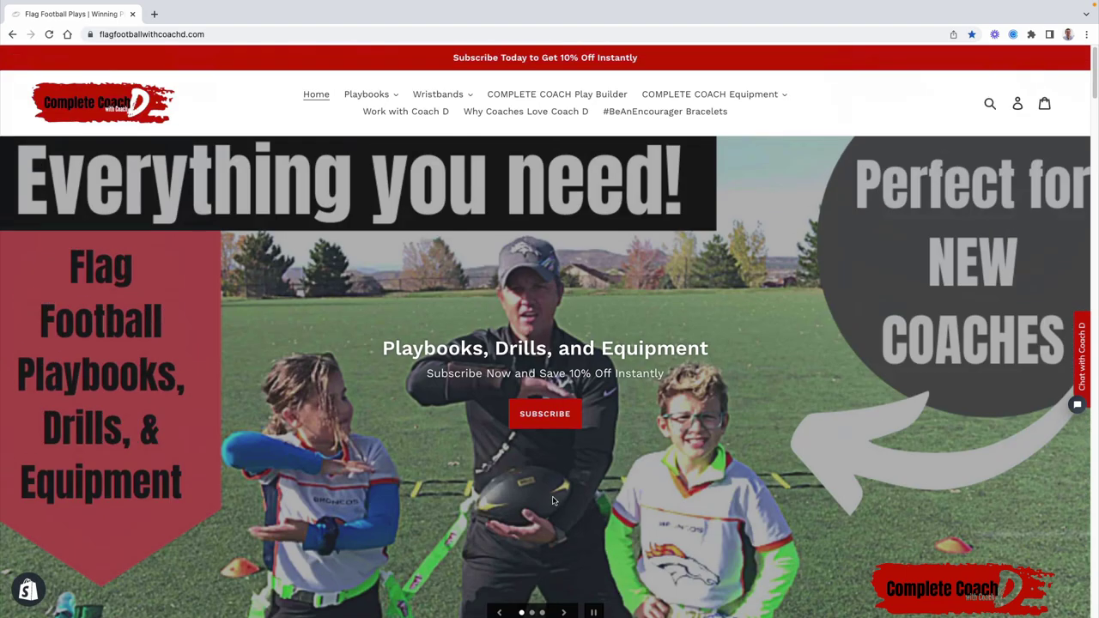
{"action": "left_click", "coordinate": [398, 99]}
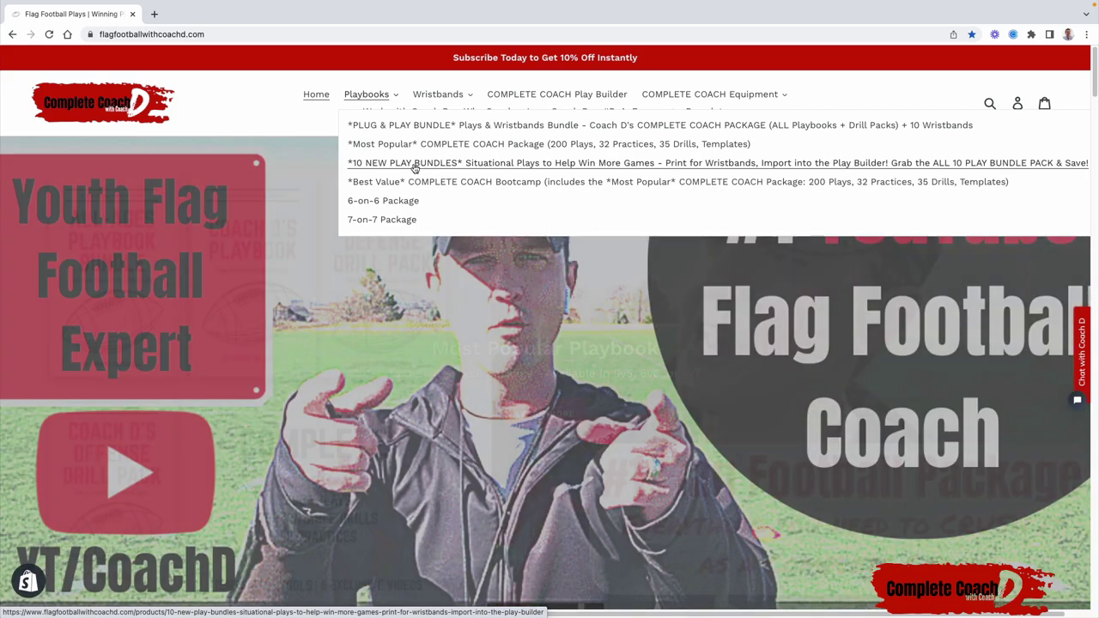
{"action": "scroll", "coordinate": [534, 402], "scroll_direction": "down", "scroll_amount": 5}
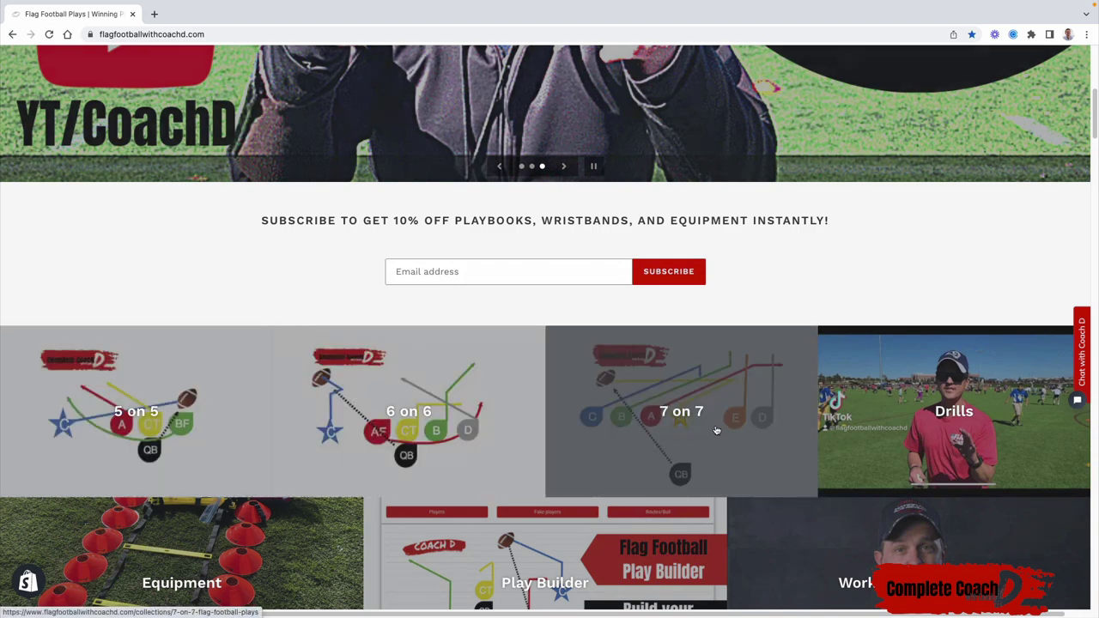
{"action": "scroll", "coordinate": [250, 563], "scroll_direction": "down", "scroll_amount": 2}
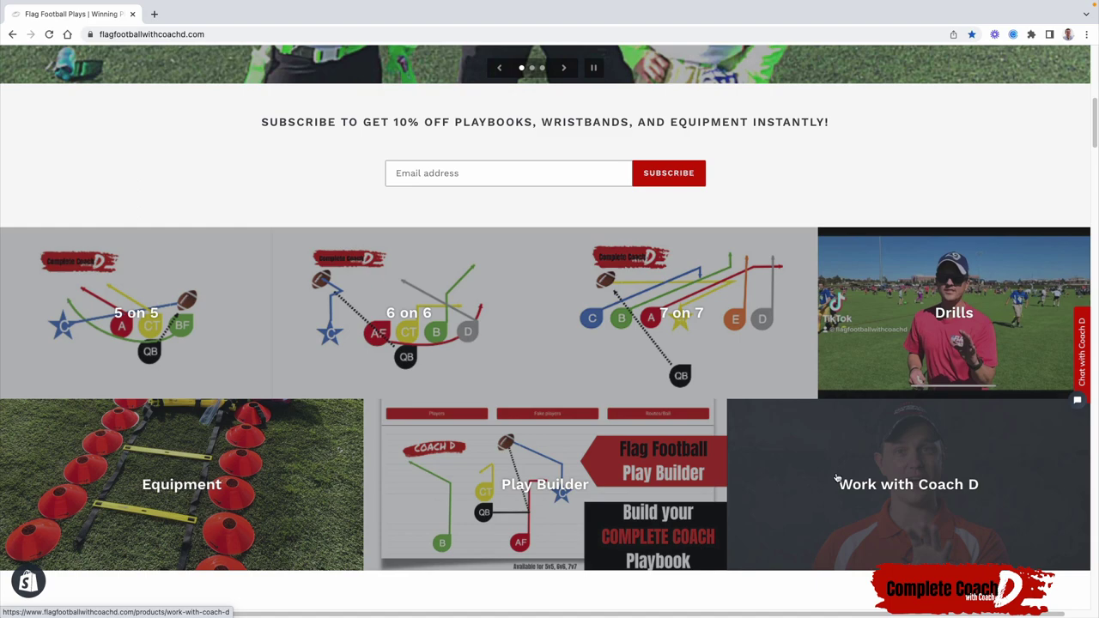
{"action": "scroll", "coordinate": [837, 479], "scroll_direction": "up", "scroll_amount": 6}
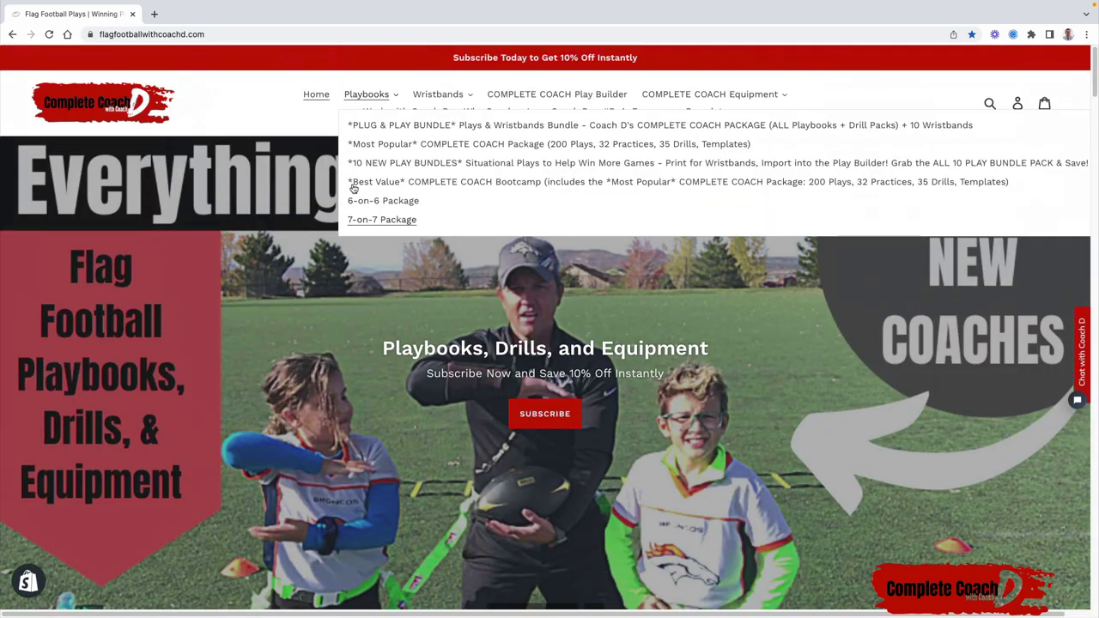
Step: Close the Playbooks dropdown menu
{"action": "left_click", "coordinate": [395, 97]}
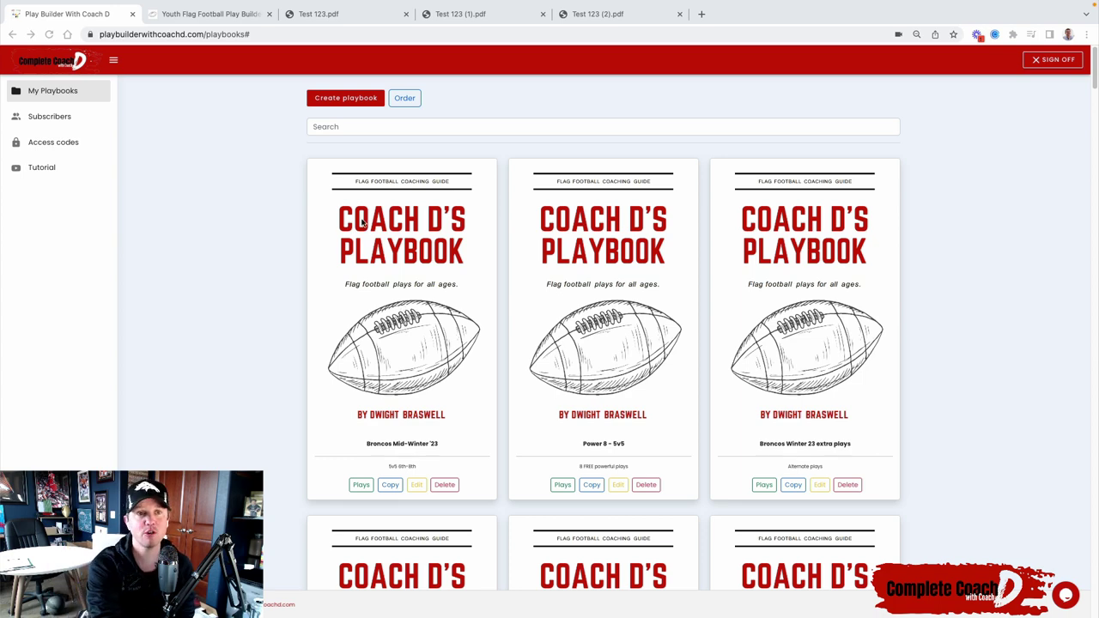
Step: Pick the Annual ($67) access plan on the Play Builder product page, then return to My Playbooks
{"action": "left_click", "coordinate": [245, 15]}
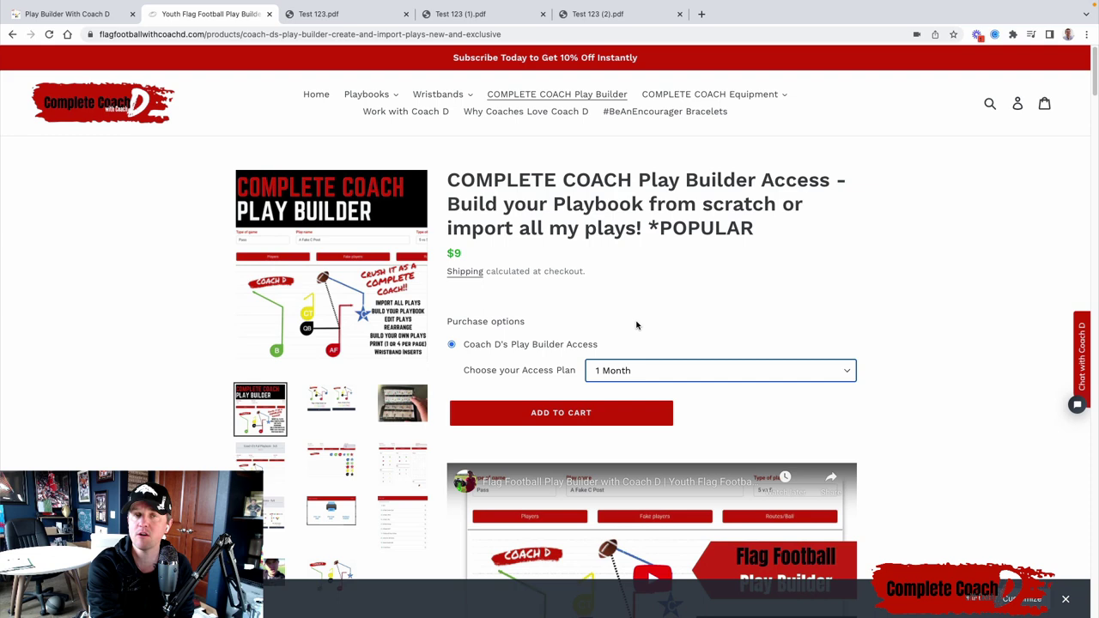
{"action": "left_click", "coordinate": [653, 370]}
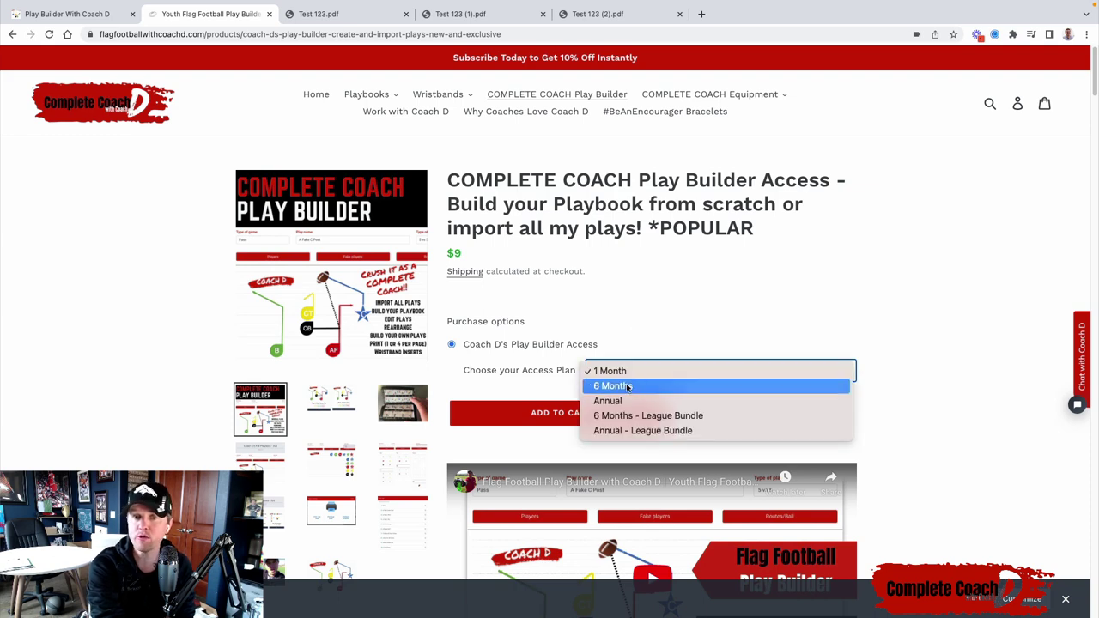
{"action": "left_click", "coordinate": [626, 387]}
{"action": "left_click", "coordinate": [630, 374]}
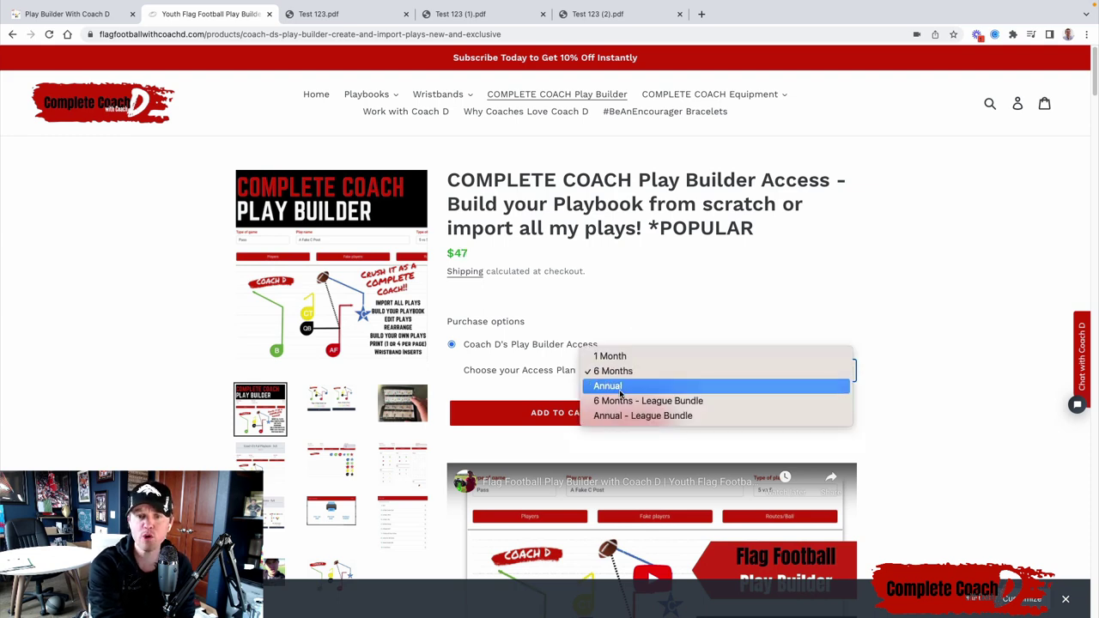
{"action": "left_click", "coordinate": [621, 388]}
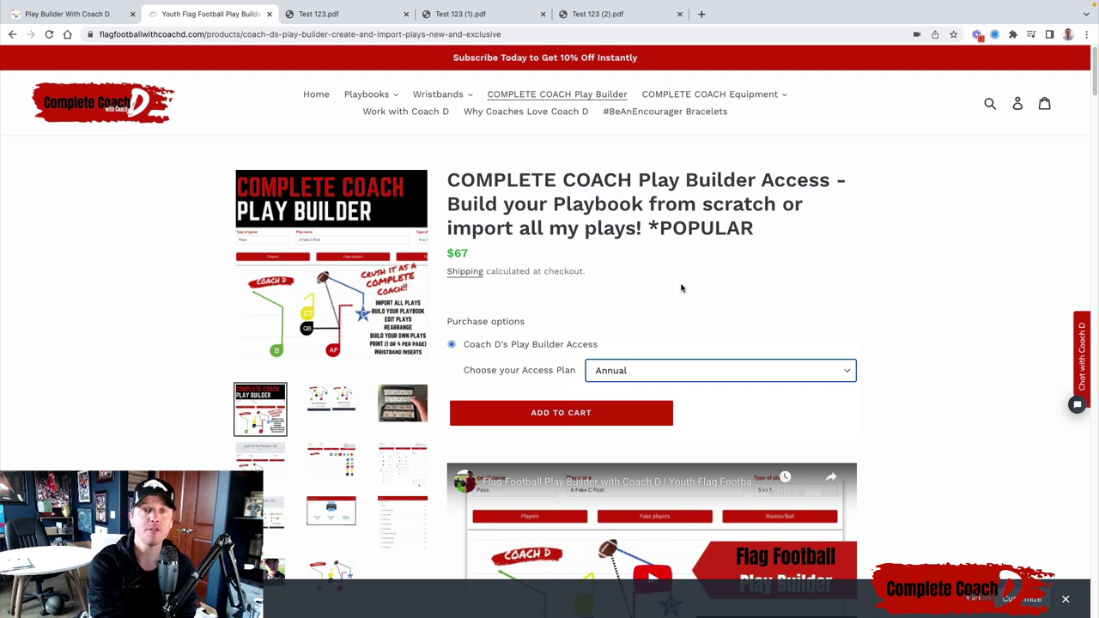
{"action": "left_click", "coordinate": [107, 15]}
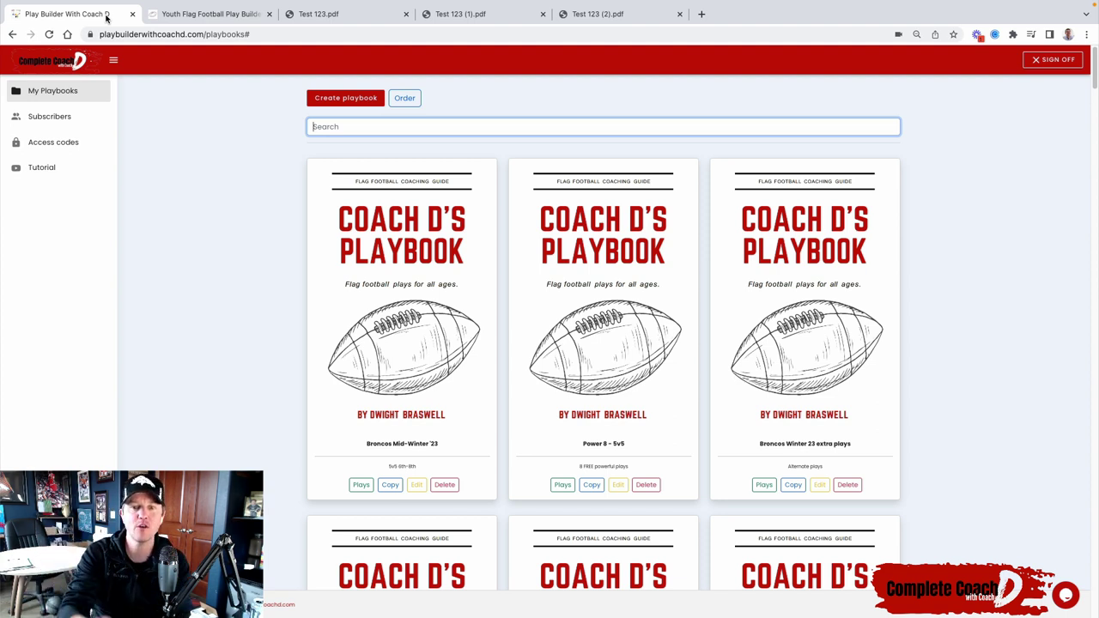
{"action": "scroll", "coordinate": [530, 362], "scroll_direction": "down", "scroll_amount": 8}
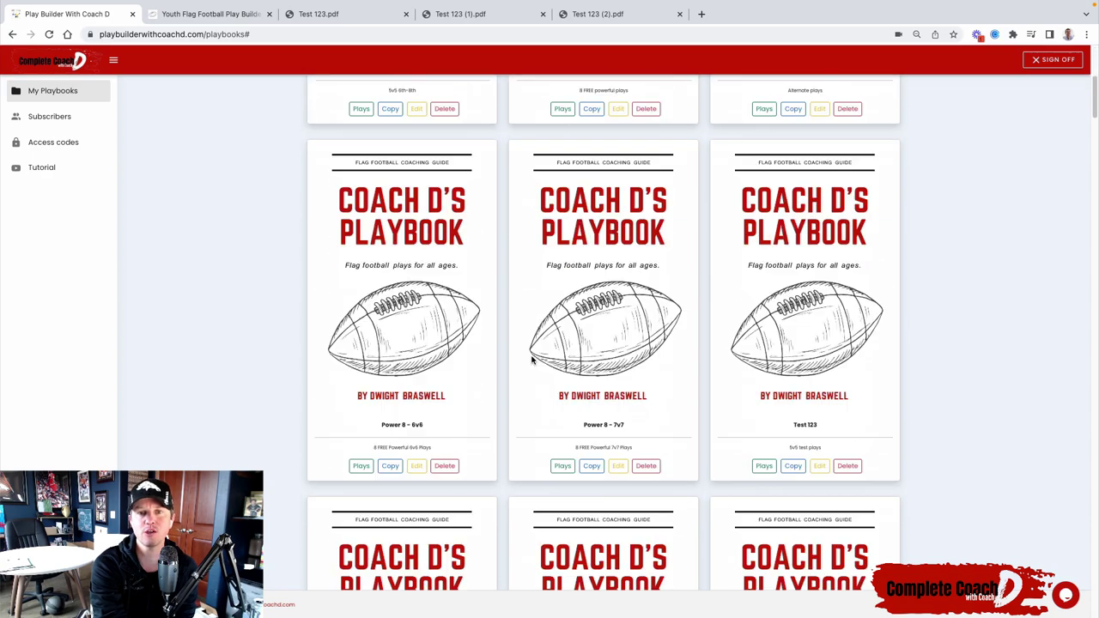
{"action": "scroll", "coordinate": [533, 360], "scroll_direction": "up", "scroll_amount": 8}
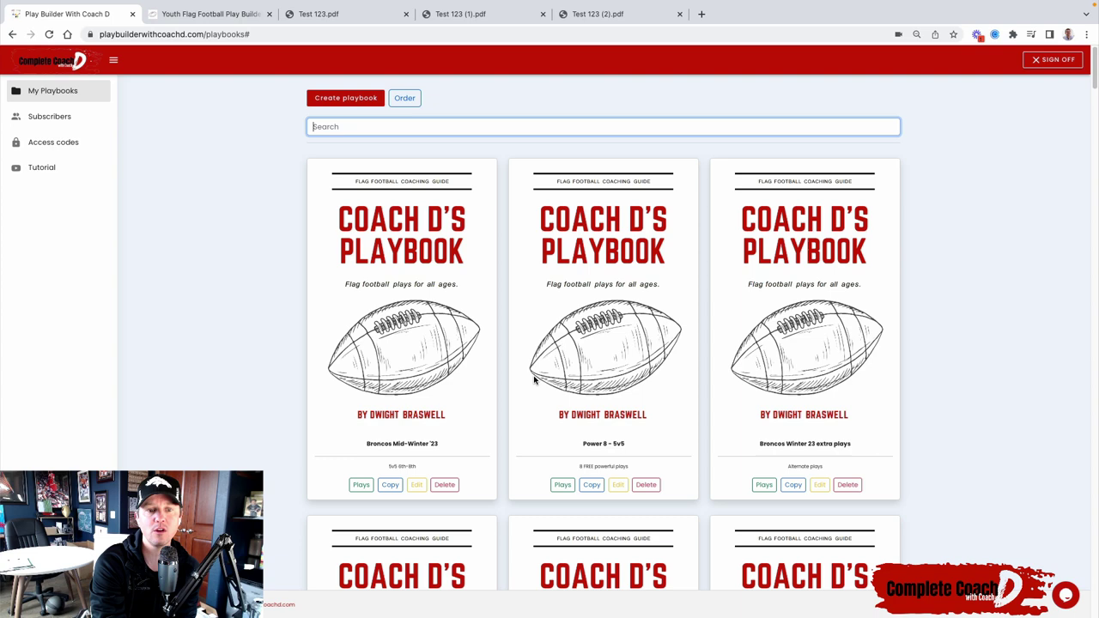
{"action": "left_click", "coordinate": [350, 98]}
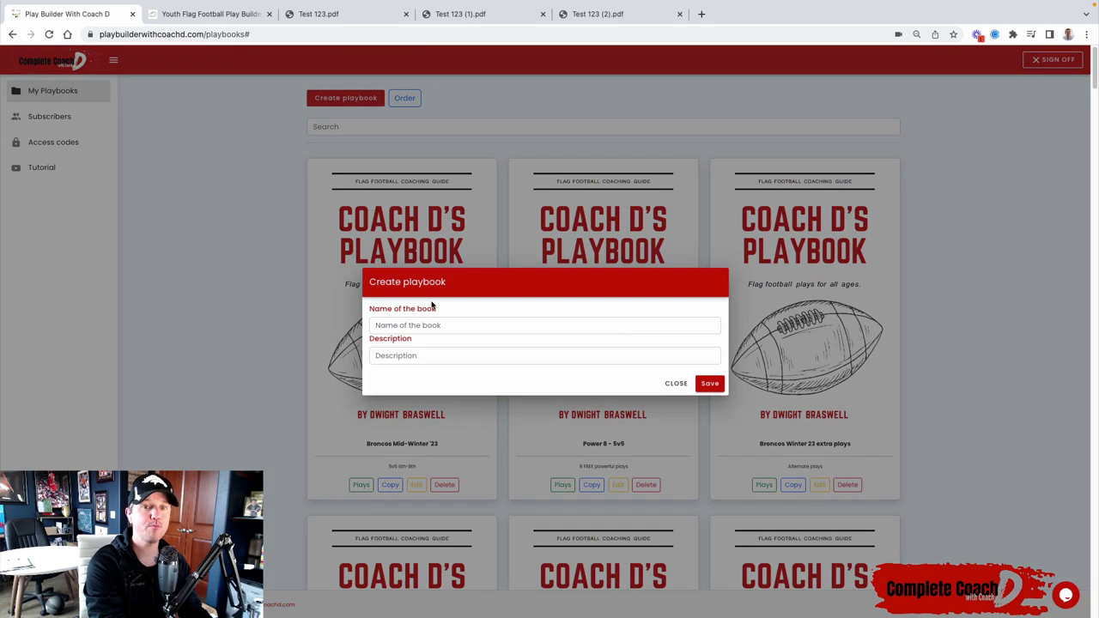
{"action": "left_click", "coordinate": [508, 322]}
{"action": "type", "text": "Br"}
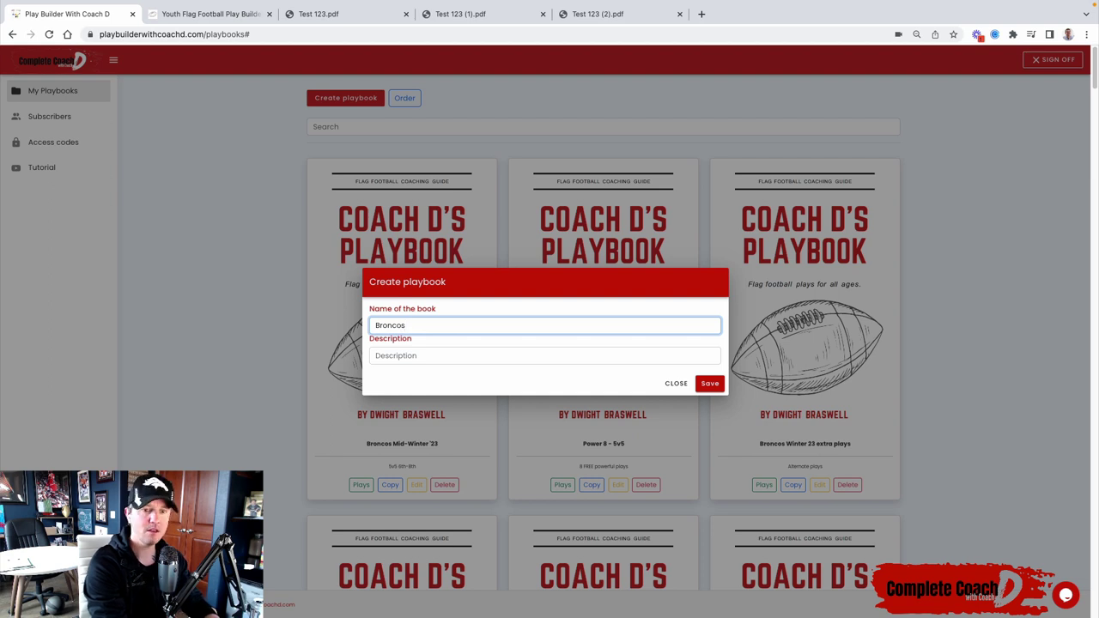
{"action": "type", "text": "oncos"}
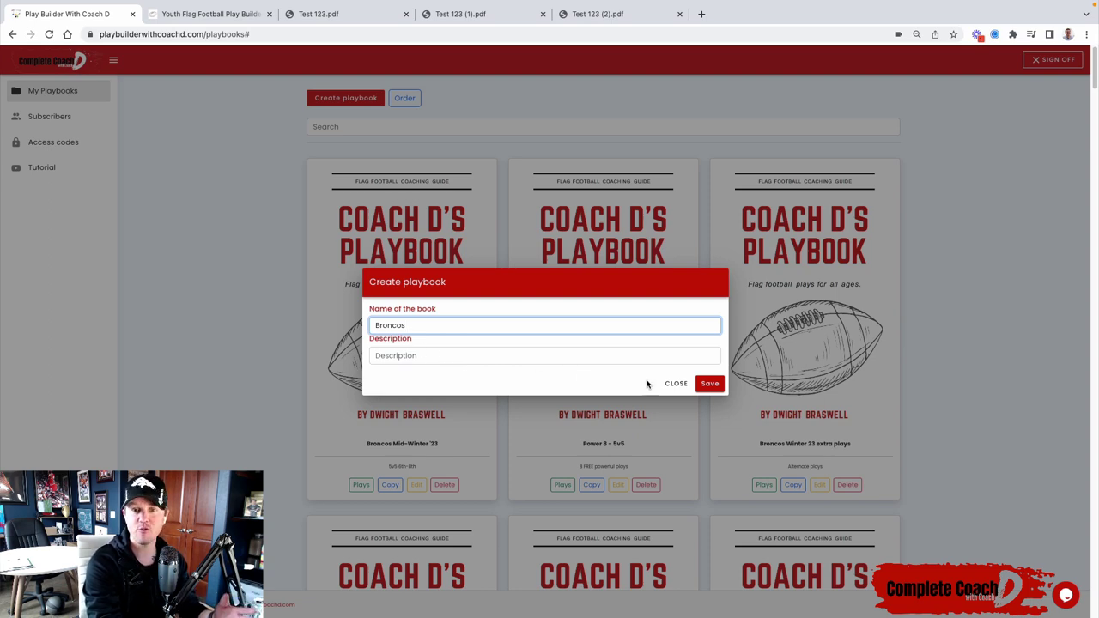
{"action": "left_click", "coordinate": [678, 384]}
Step: Search playbooks for 'tes', preview Test 123's plays, and go back to the filtered list
{"action": "left_click", "coordinate": [398, 130]}
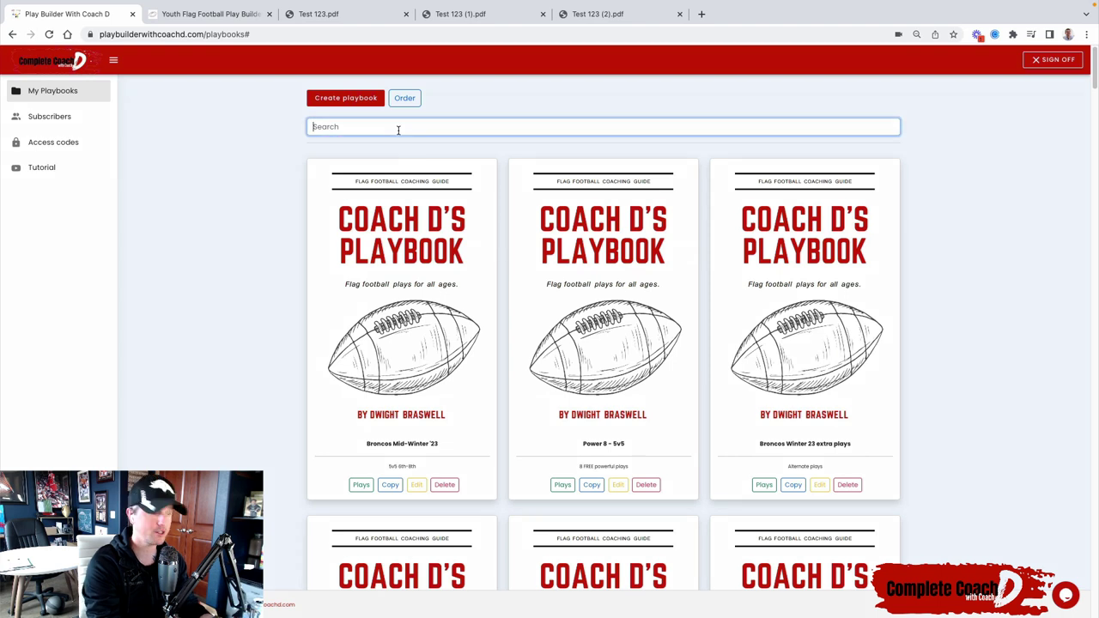
{"action": "type", "text": "test"}
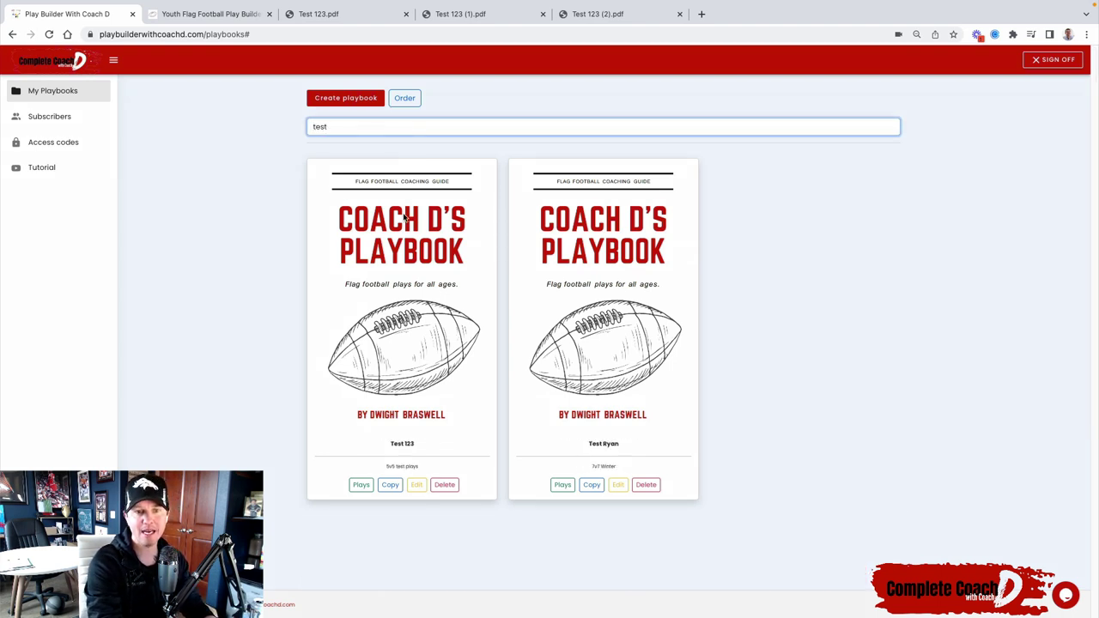
{"action": "left_click", "coordinate": [361, 485]}
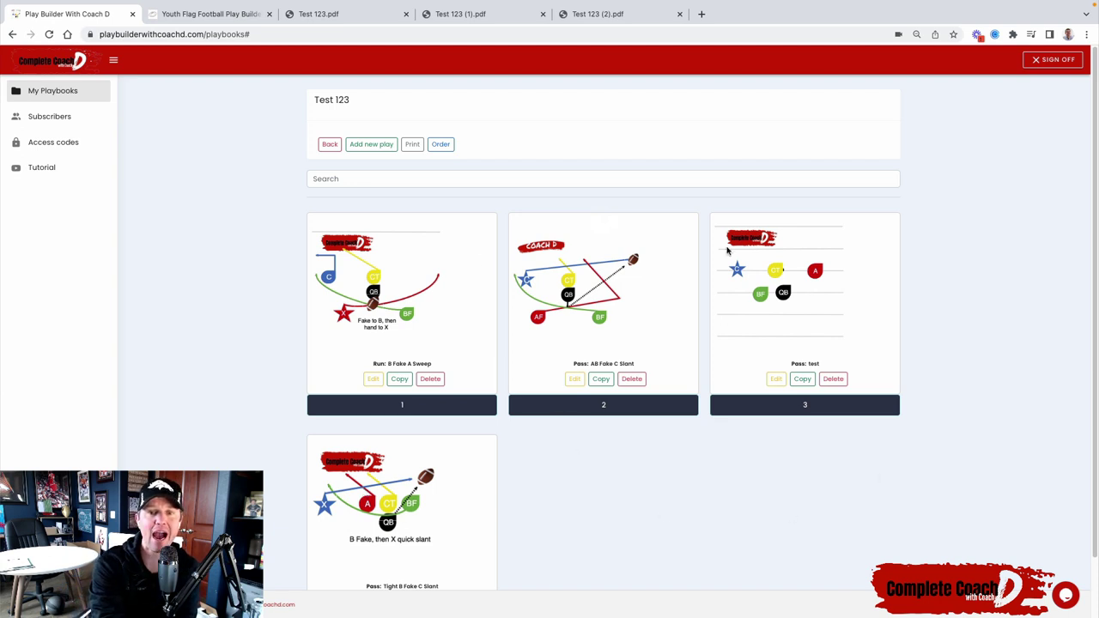
{"action": "left_click", "coordinate": [331, 146]}
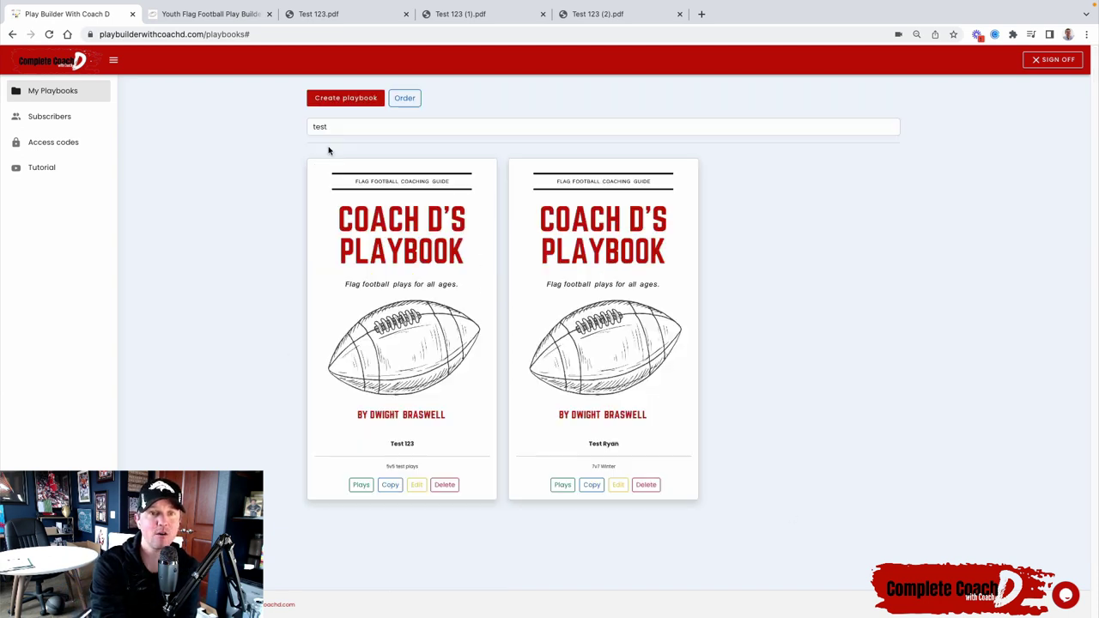
Step: Search '4th', open the 4th-5th Grade 5v5 pack, and copy the B Fake Reverse Sweep title
{"action": "double_click", "coordinate": [333, 126]}
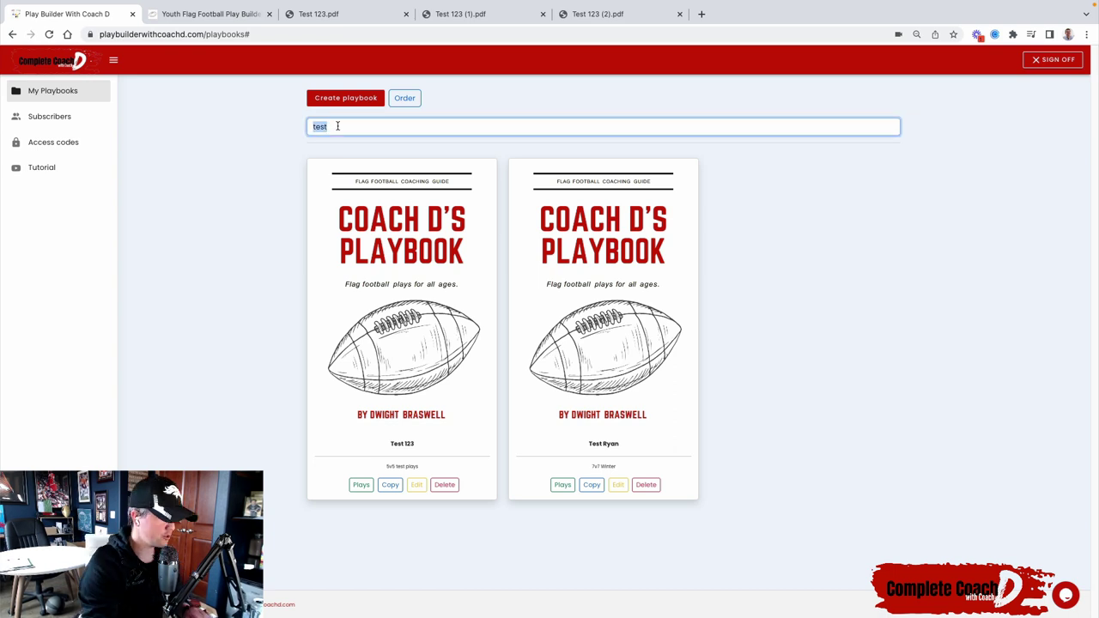
{"action": "type", "text": "4th"}
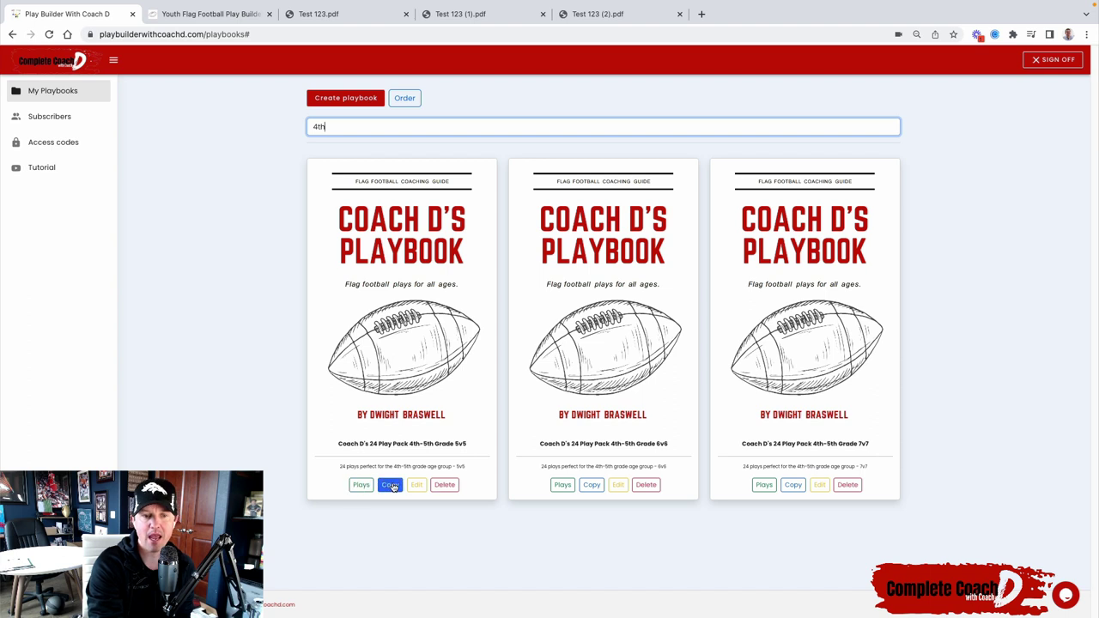
{"action": "left_click", "coordinate": [361, 485]}
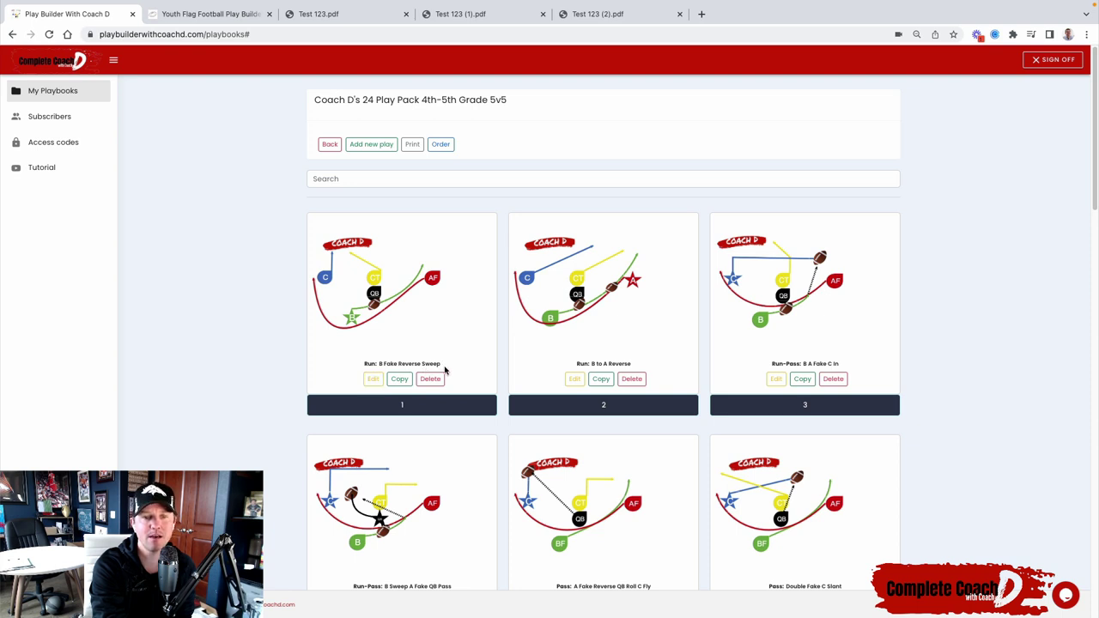
{"action": "left_click_drag", "start_coordinate": [441, 364], "coordinate": [378, 361]}
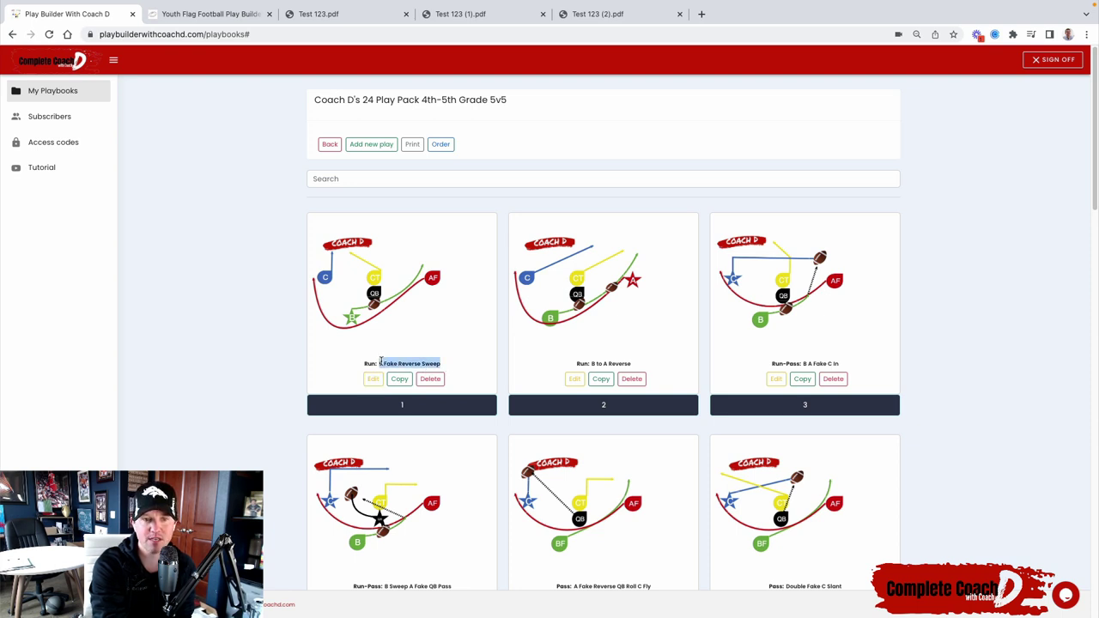
{"action": "right_click", "coordinate": [392, 363]}
Step: Start copying play 1, B Fake Reverse Sweep, with Test 123 as the destination playbook
{"action": "left_click", "coordinate": [397, 386]}
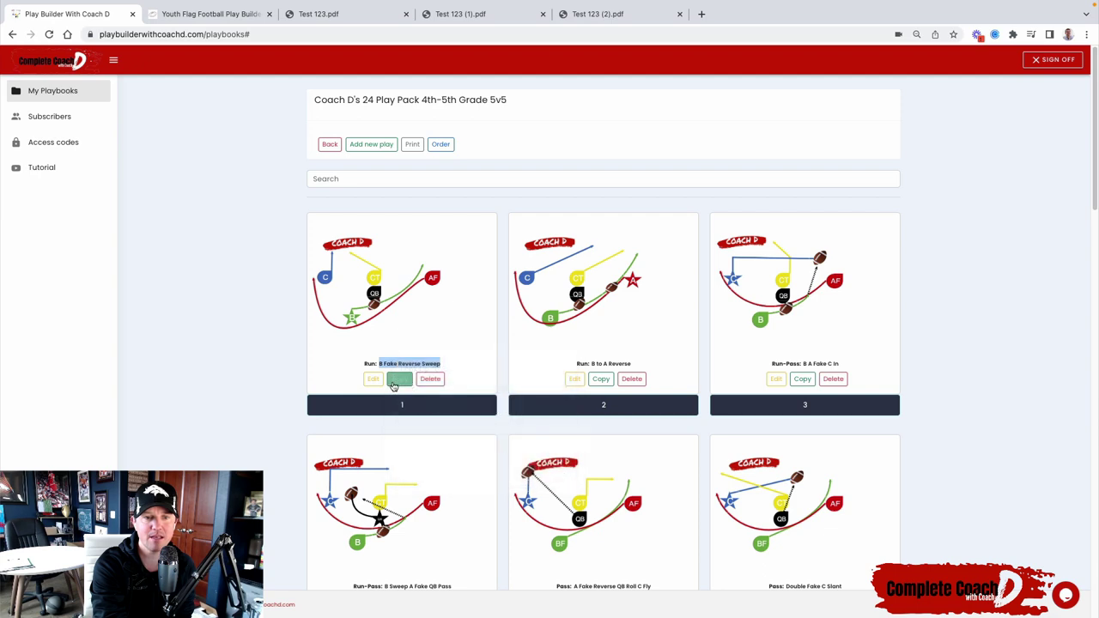
{"action": "left_click", "coordinate": [396, 383]}
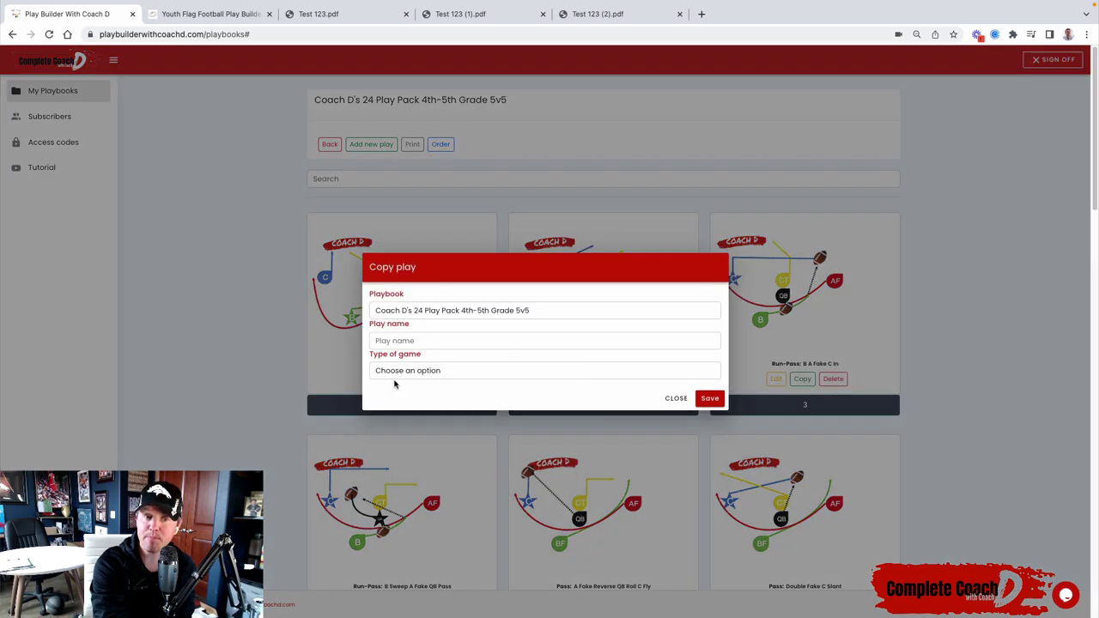
{"action": "left_click", "coordinate": [481, 313]}
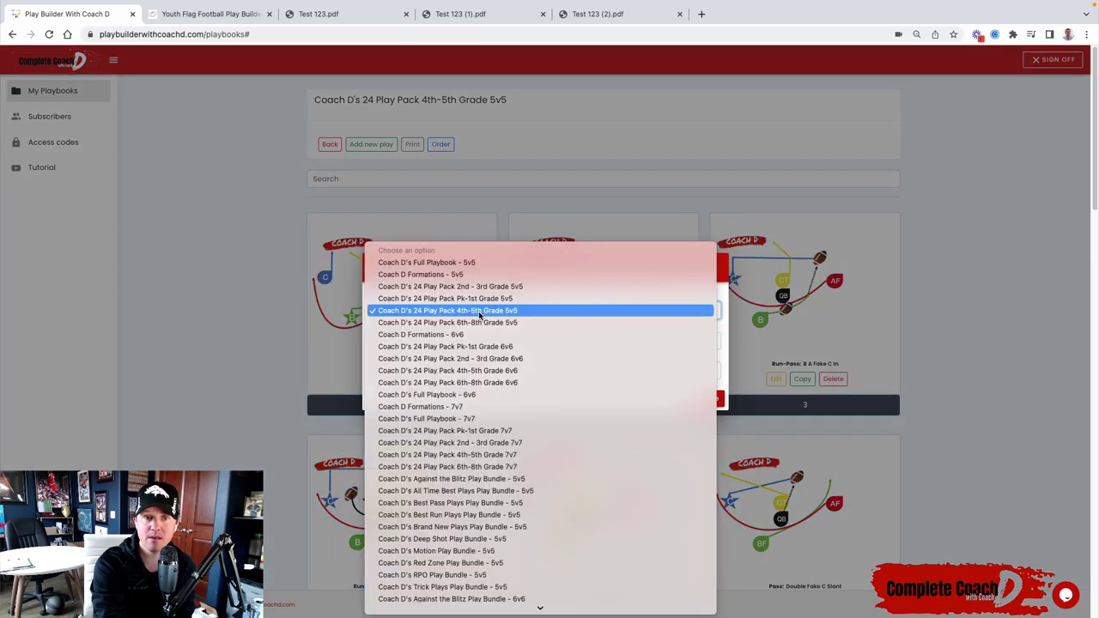
{"action": "scroll", "coordinate": [492, 434], "scroll_direction": "down", "scroll_amount": 5}
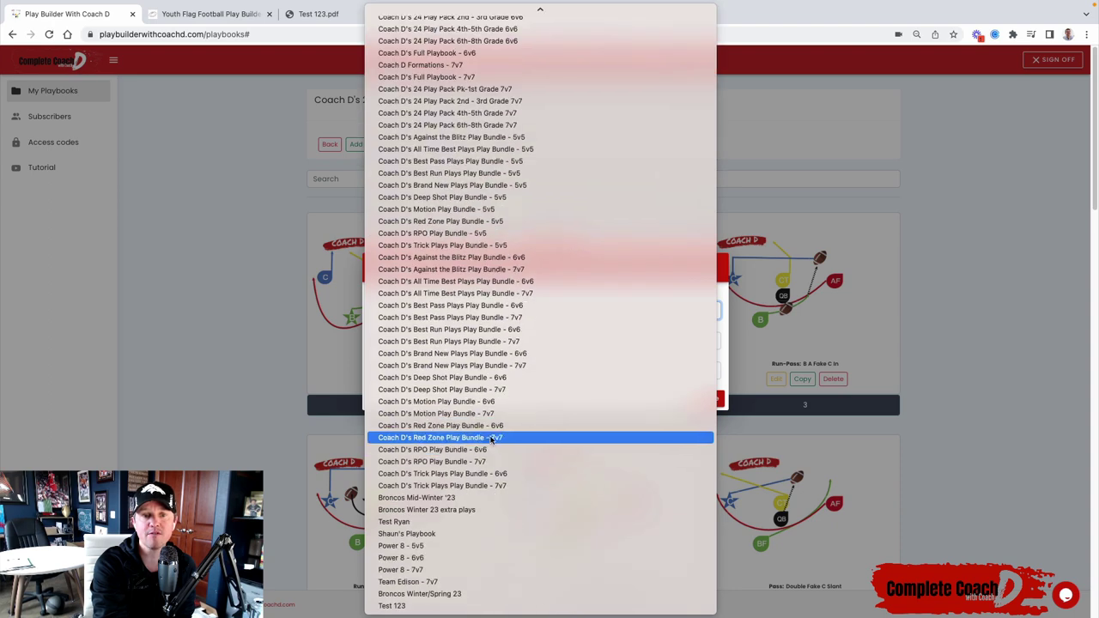
{"action": "left_click", "coordinate": [447, 607]}
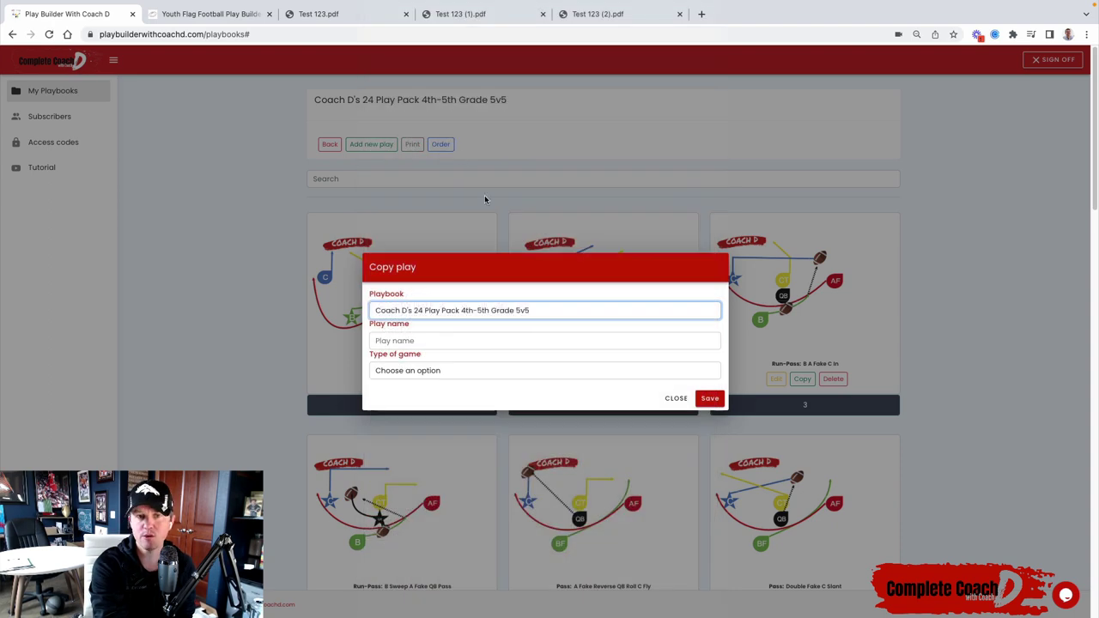
Step: Paste 'B Fake Reverse Sweep' as the play name, set game type to Run, and save
{"action": "left_click", "coordinate": [430, 344]}
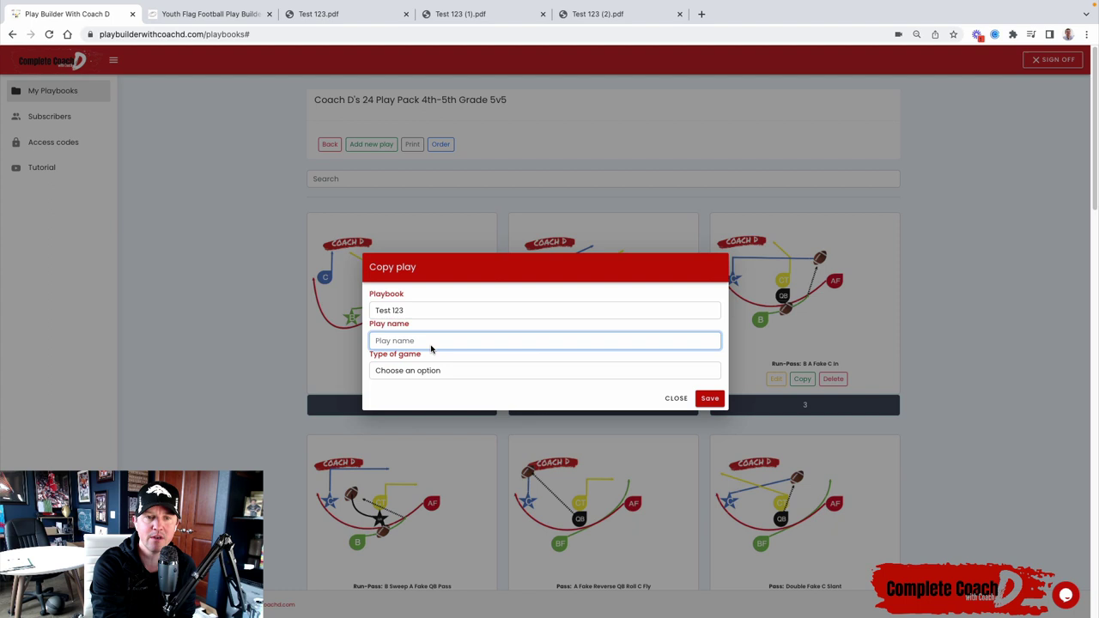
{"action": "right_click", "coordinate": [433, 347]}
{"action": "left_click", "coordinate": [450, 428]}
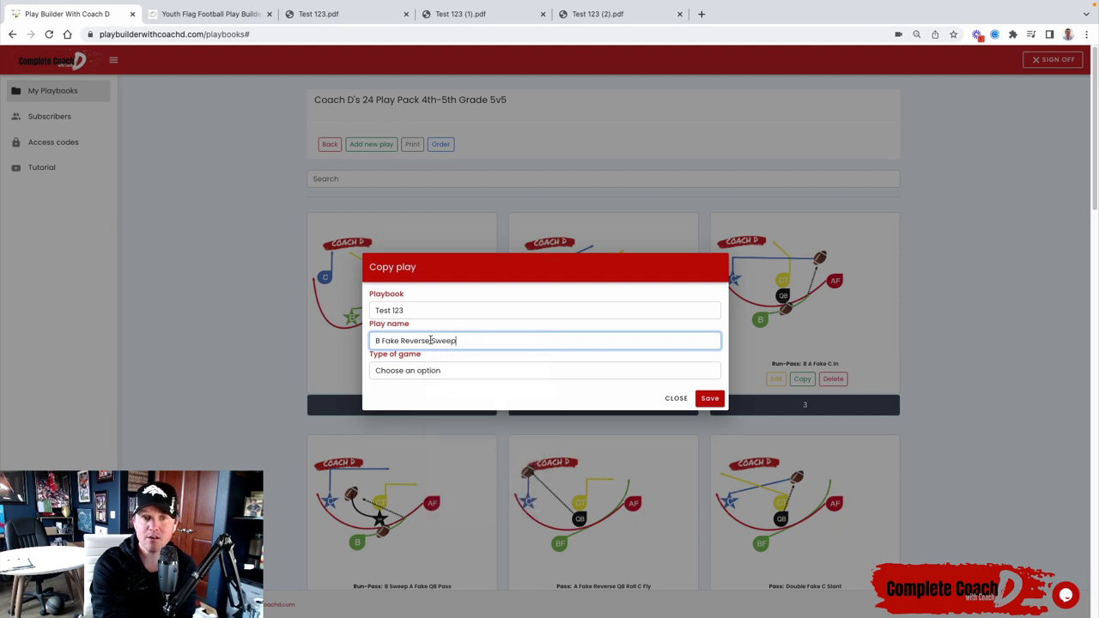
{"action": "left_click", "coordinate": [436, 370]}
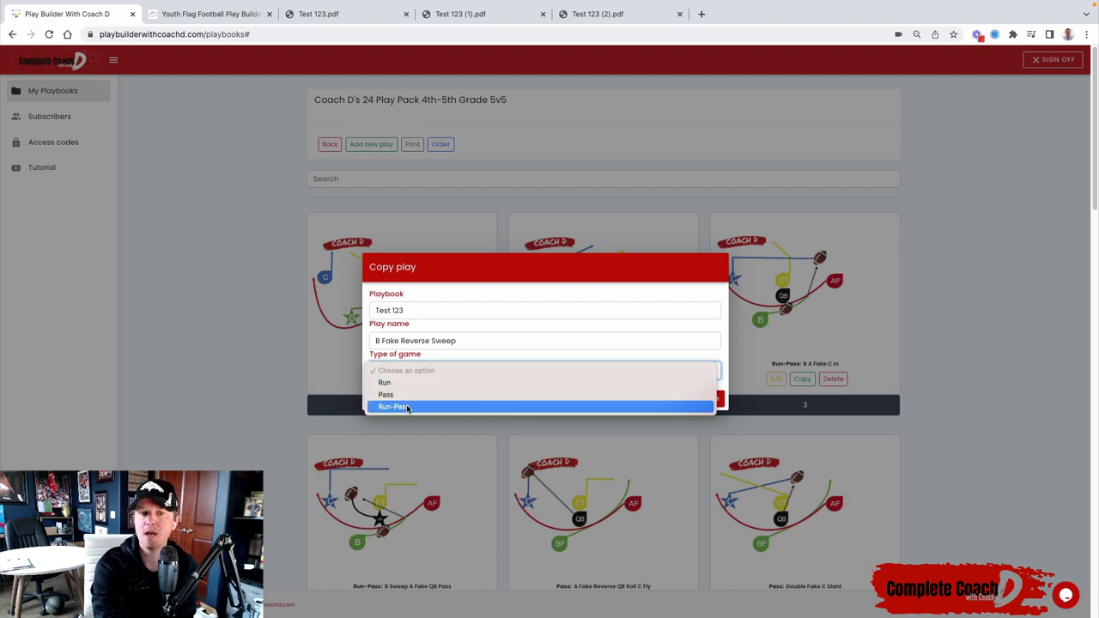
{"action": "left_click", "coordinate": [411, 382]}
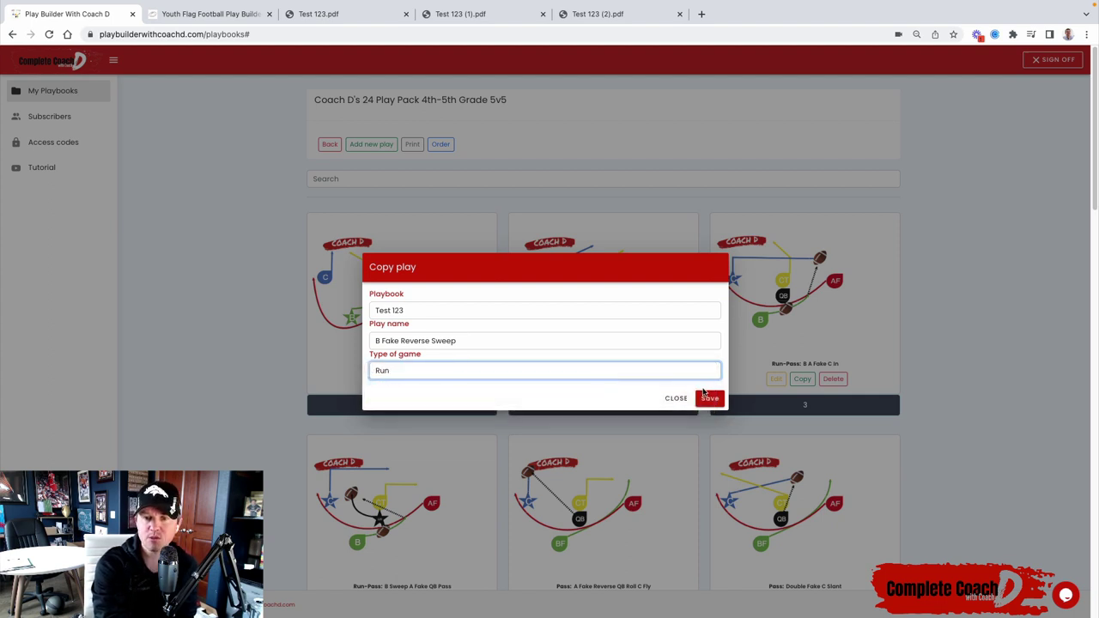
{"action": "left_click", "coordinate": [706, 399]}
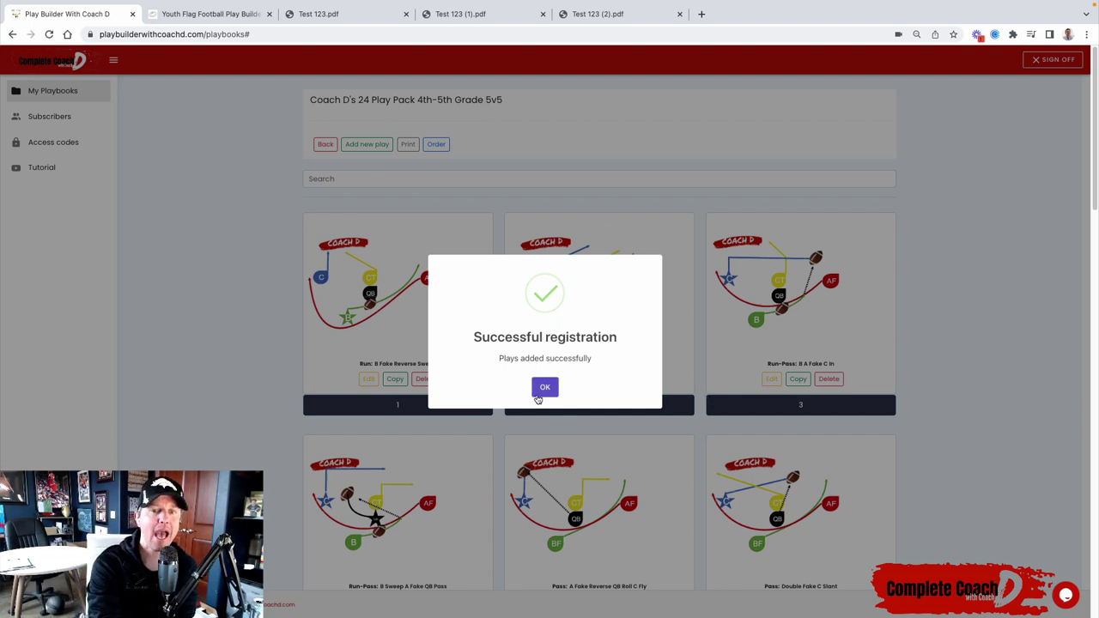
Step: Dismiss the success message, search playbooks for '123', and open Test 123's plays
{"action": "left_click", "coordinate": [541, 388]}
{"action": "left_click", "coordinate": [320, 144]}
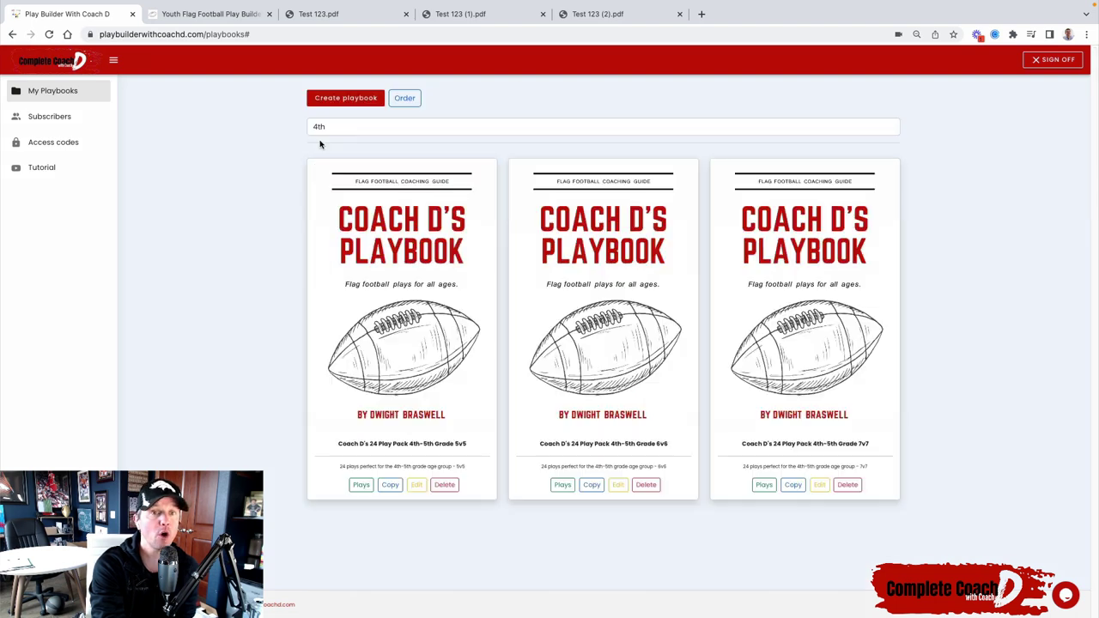
{"action": "double_click", "coordinate": [324, 128]}
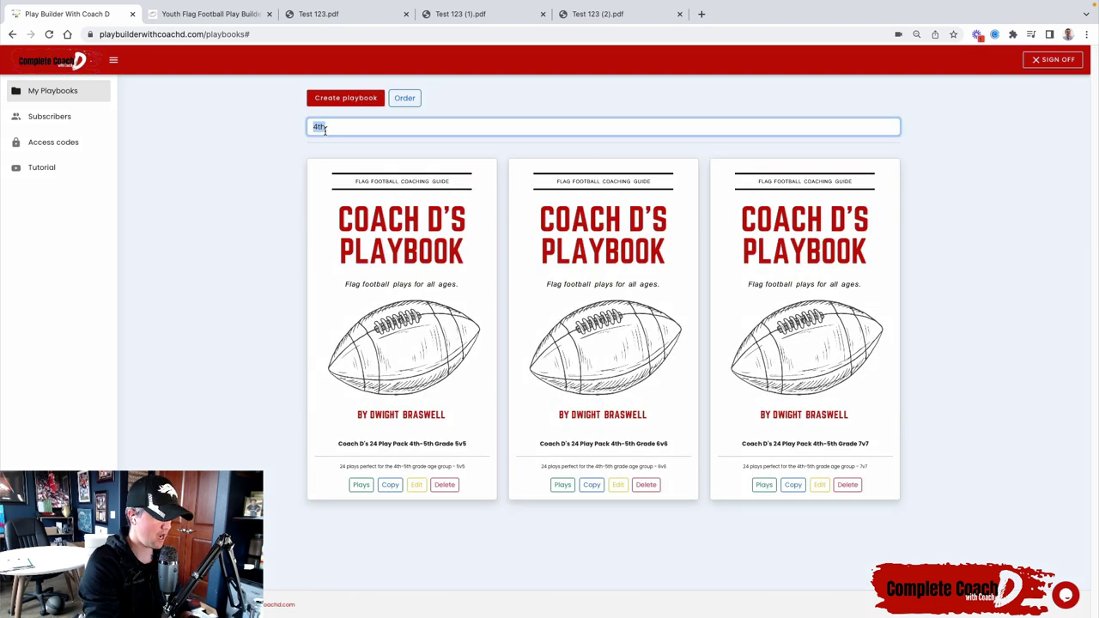
{"action": "type", "text": "123"}
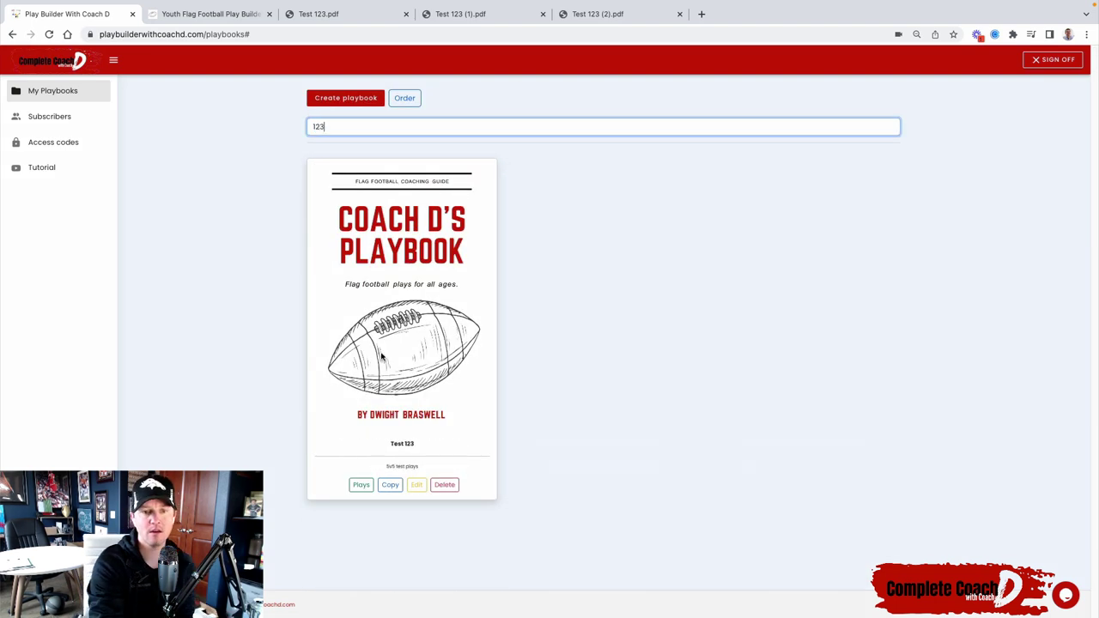
{"action": "left_click", "coordinate": [360, 484]}
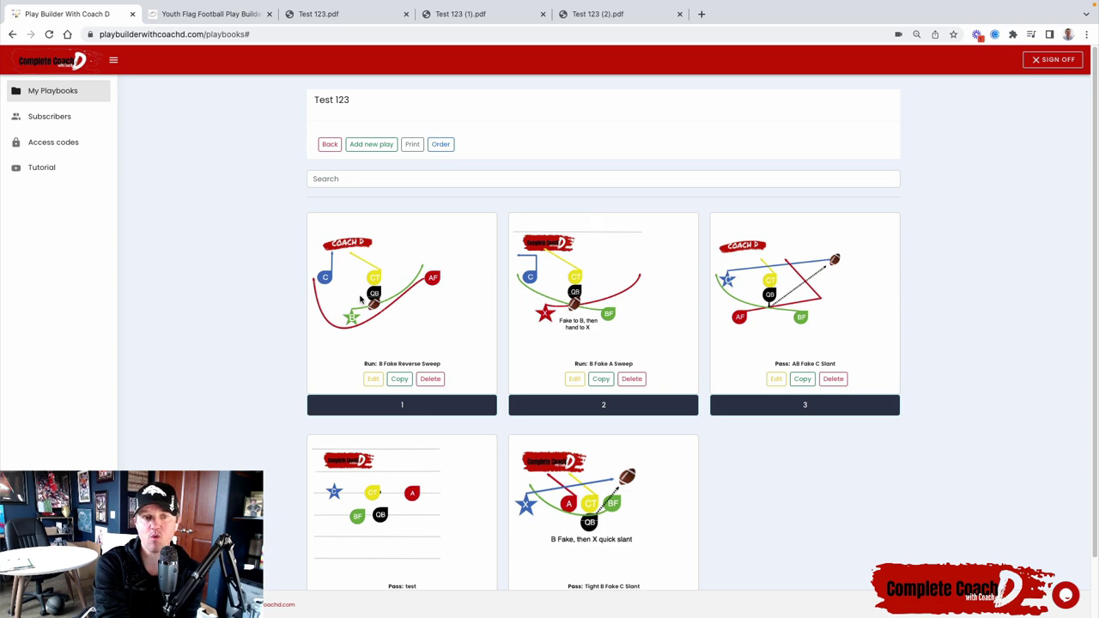
Step: Edit B Fake Reverse Sweep, shrink the Complete Coach D logo, and select the yellow route
{"action": "left_click", "coordinate": [373, 379]}
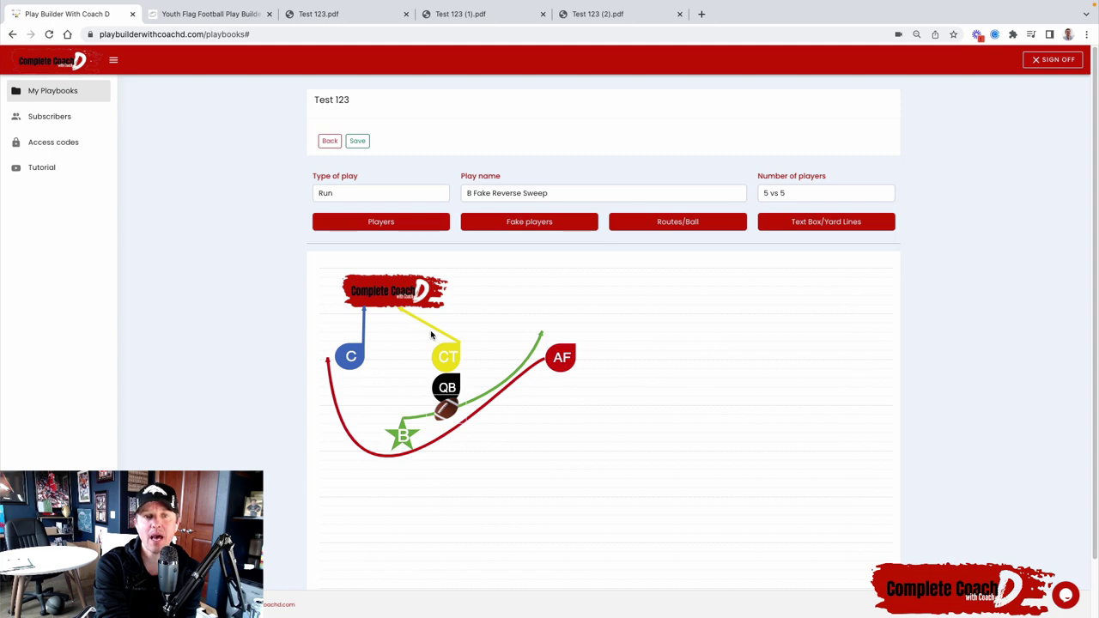
{"action": "left_click", "coordinate": [416, 301]}
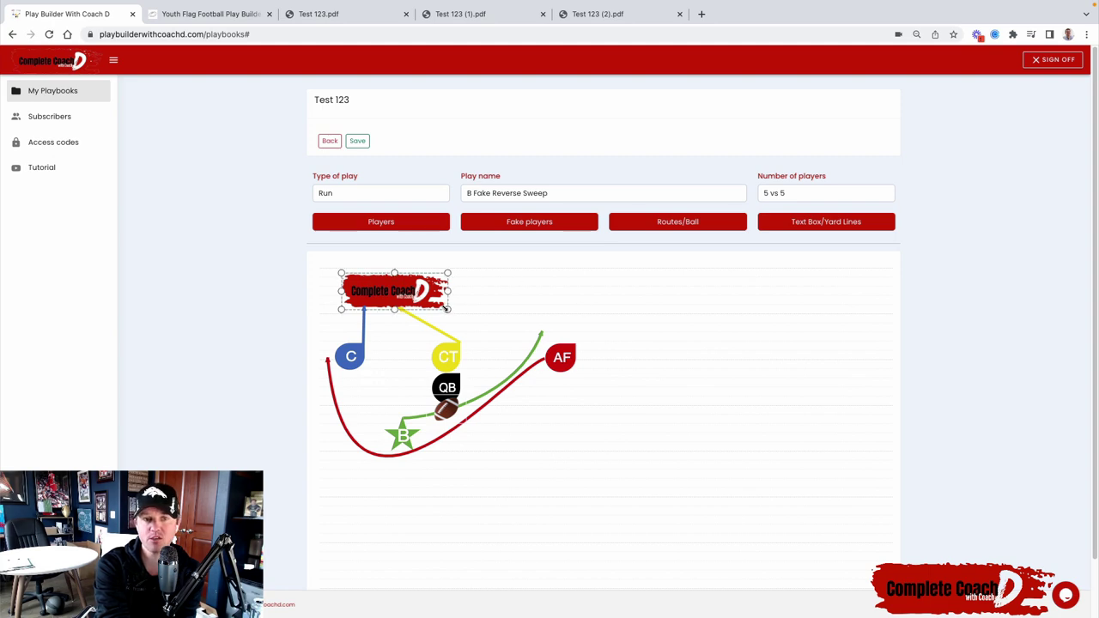
{"action": "left_click_drag", "start_coordinate": [447, 310], "coordinate": [396, 310]}
{"action": "left_click", "coordinate": [430, 325]}
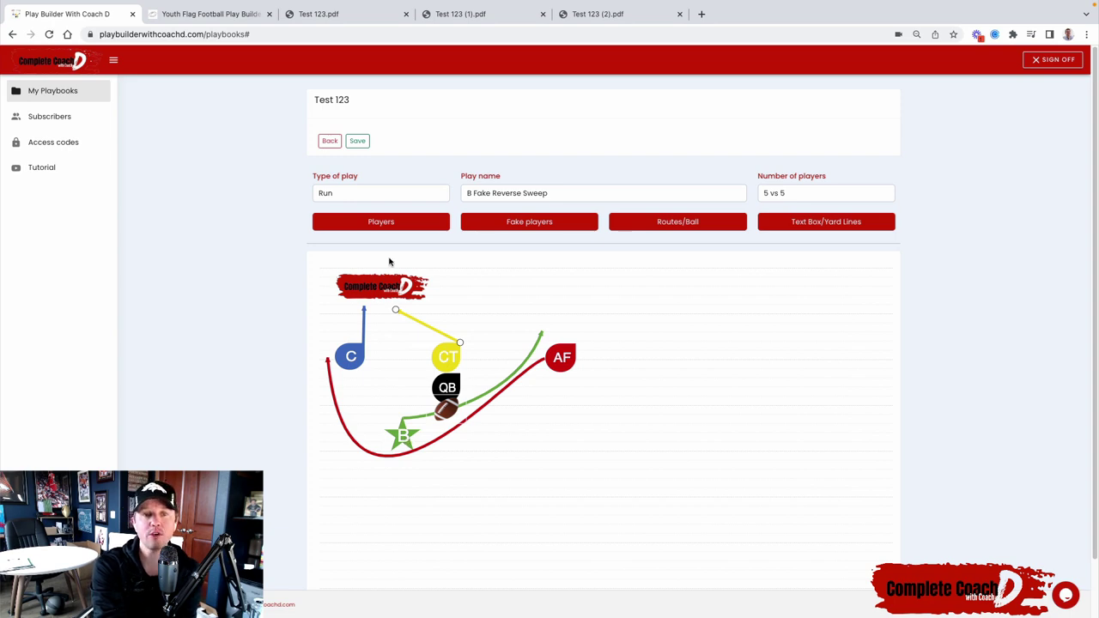
Step: Replace the green B star with a star labelled X, moved onto the red route
{"action": "left_click", "coordinate": [398, 222]}
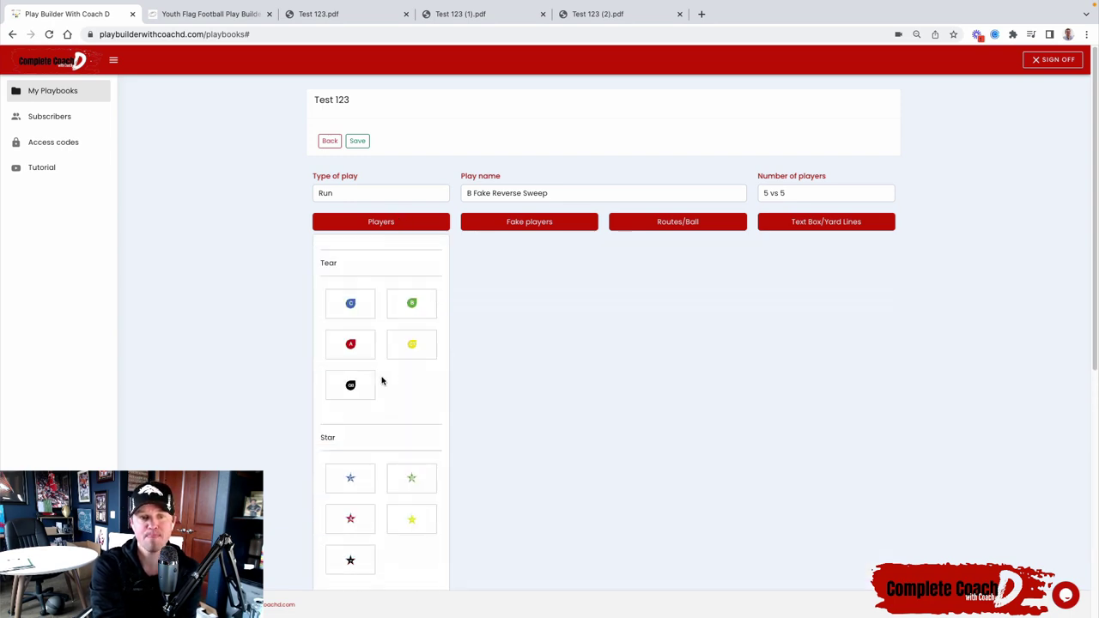
{"action": "left_click", "coordinate": [429, 222]}
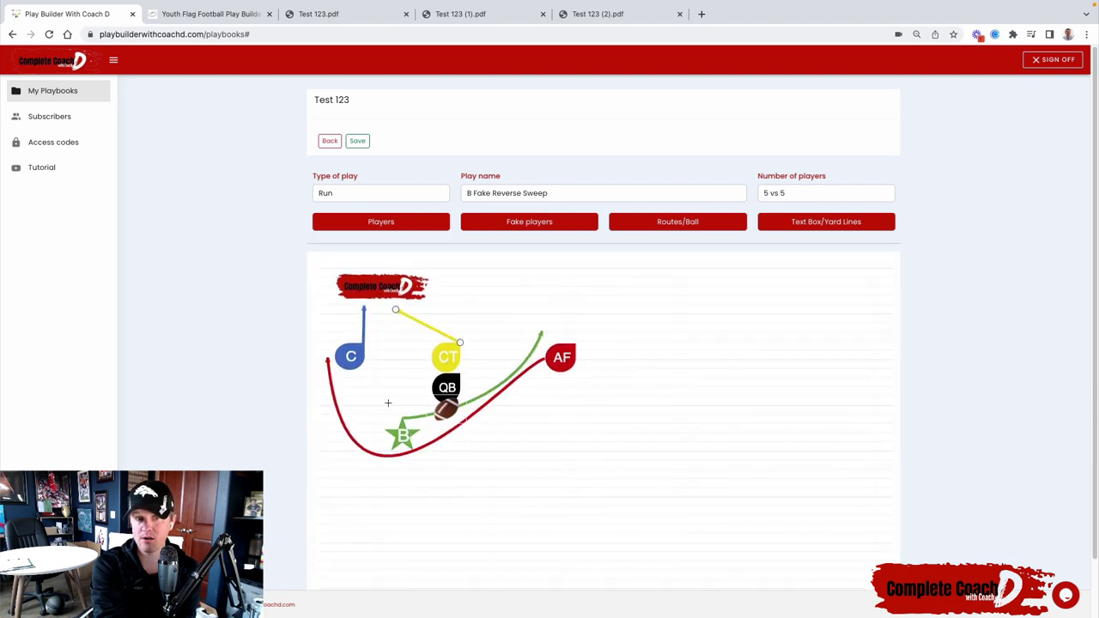
{"action": "left_click_drag", "start_coordinate": [350, 402], "coordinate": [392, 443]}
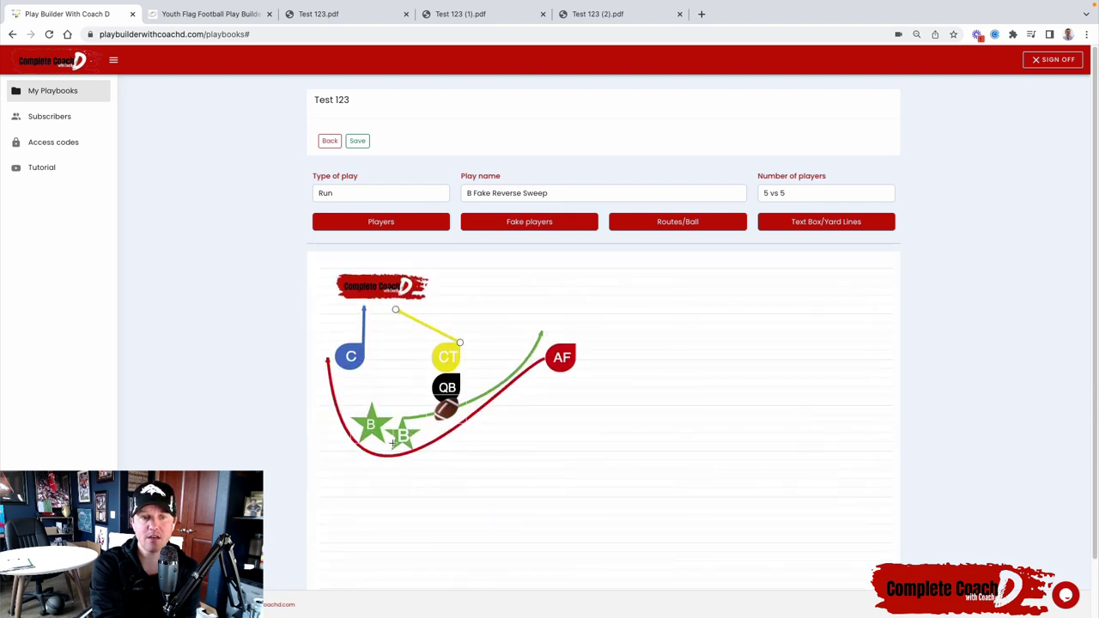
{"action": "left_click", "coordinate": [392, 443]}
{"action": "left_click", "coordinate": [409, 441]}
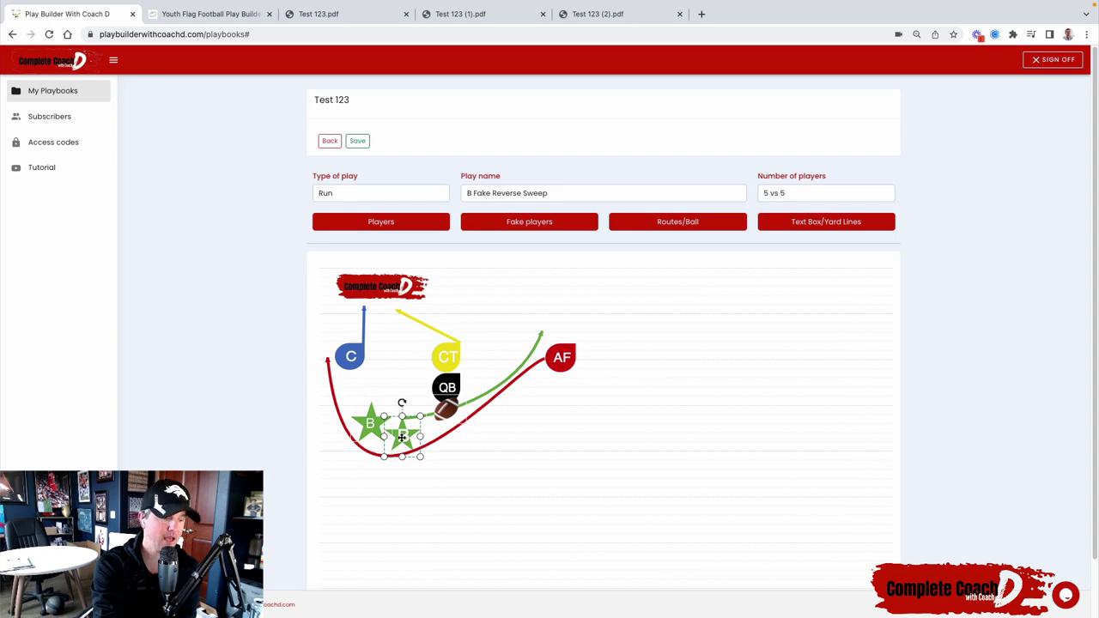
{"action": "key", "text": "Delete"}
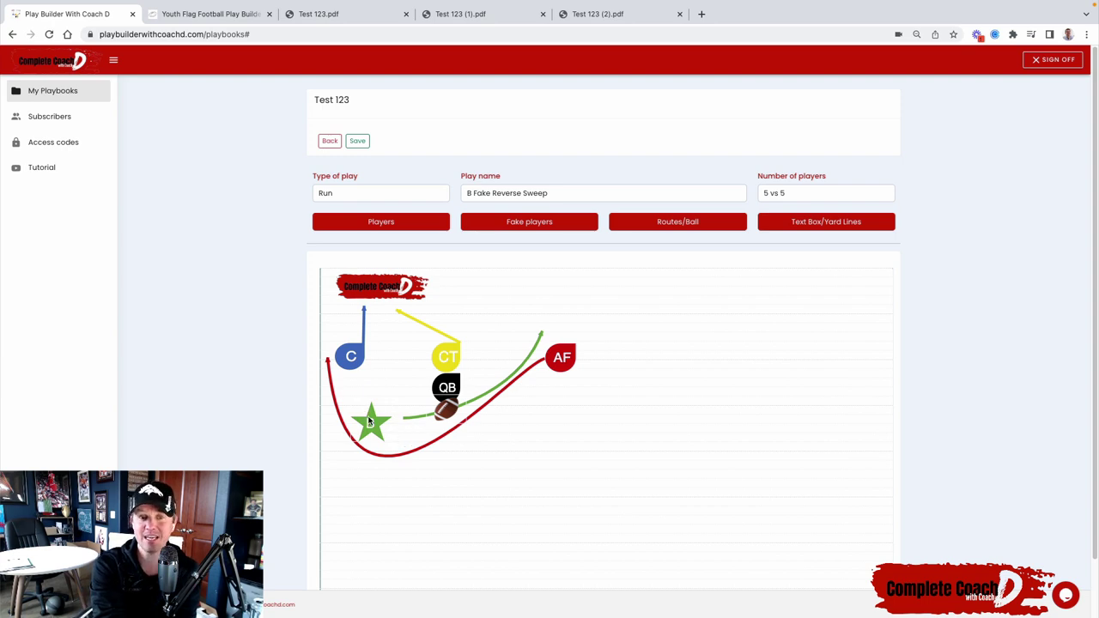
{"action": "left_click_drag", "start_coordinate": [370, 421], "coordinate": [402, 429]}
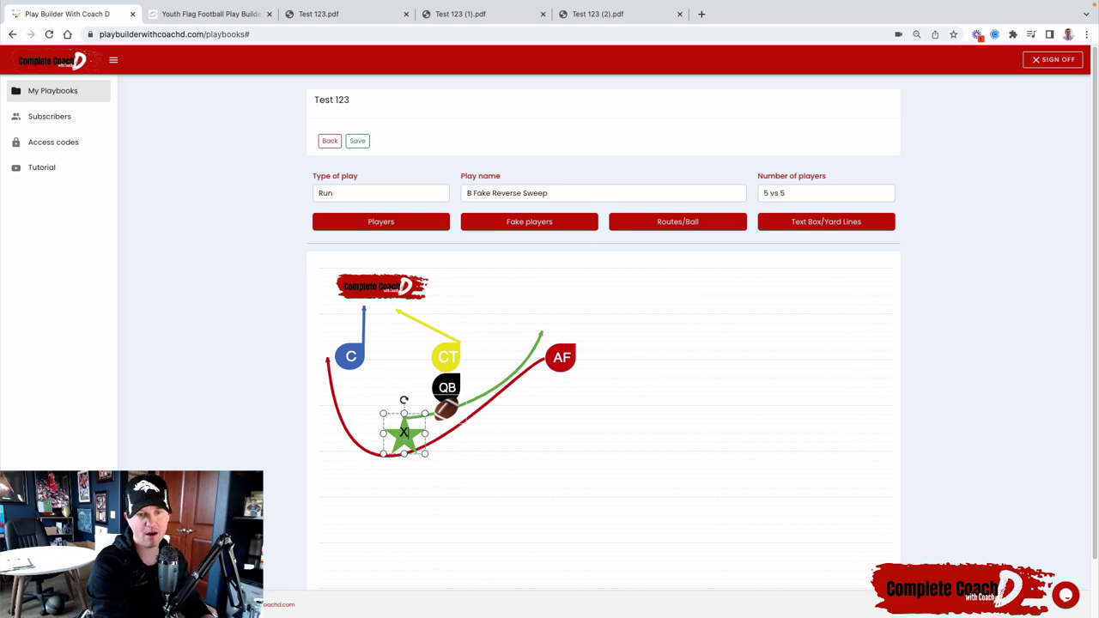
{"action": "left_click", "coordinate": [469, 454]}
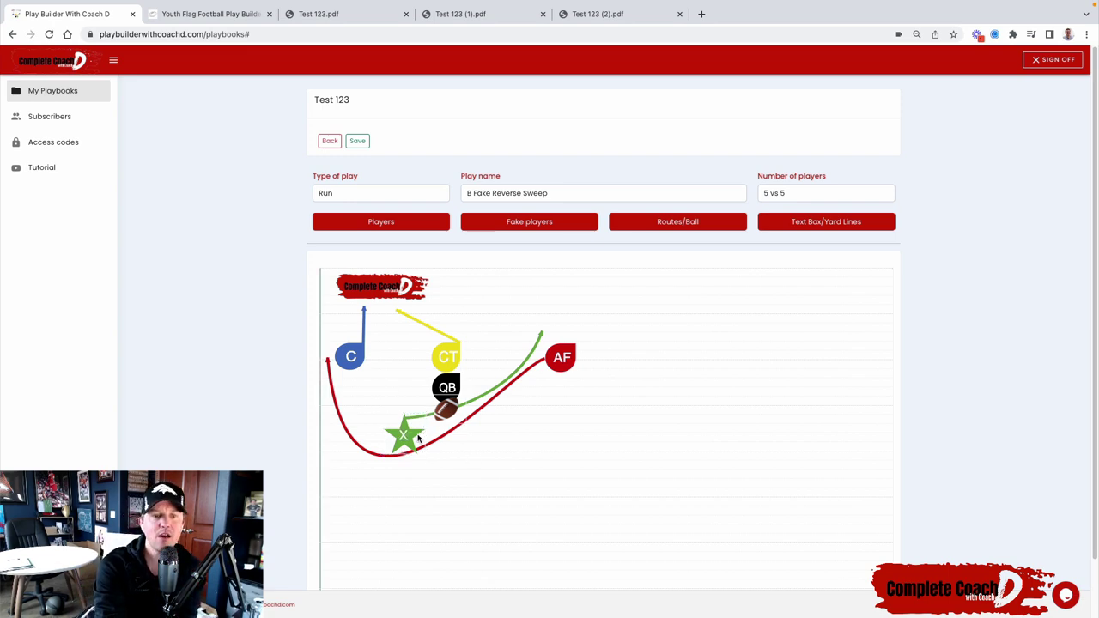
{"action": "left_click", "coordinate": [356, 365]}
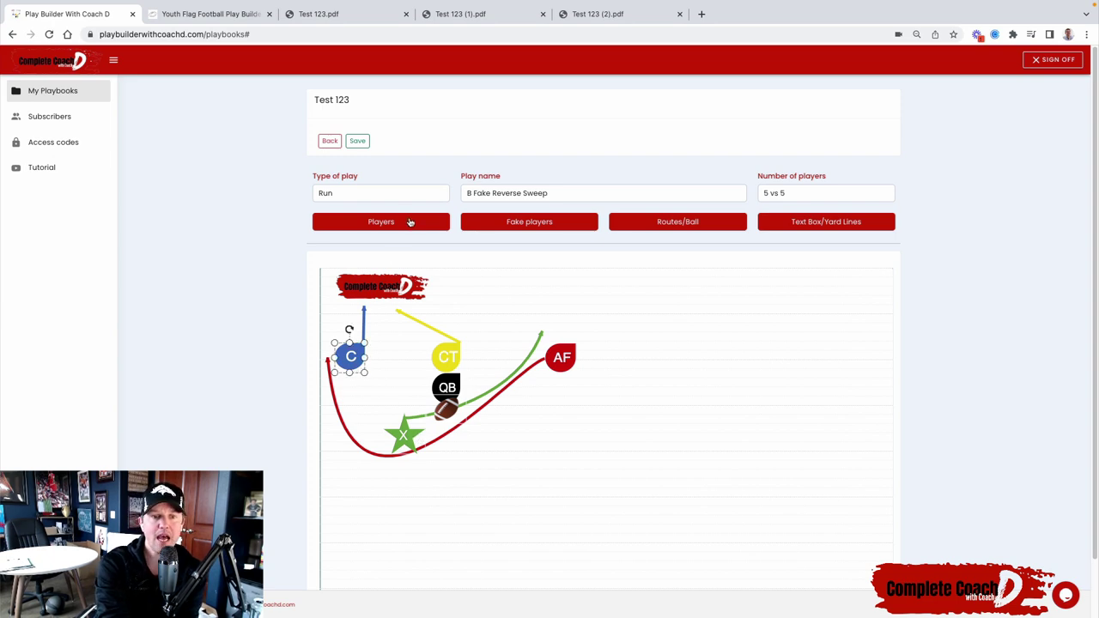
Step: Add a new blue player, delete the original C, and drag the new Y player into its spot
{"action": "left_click", "coordinate": [410, 223]}
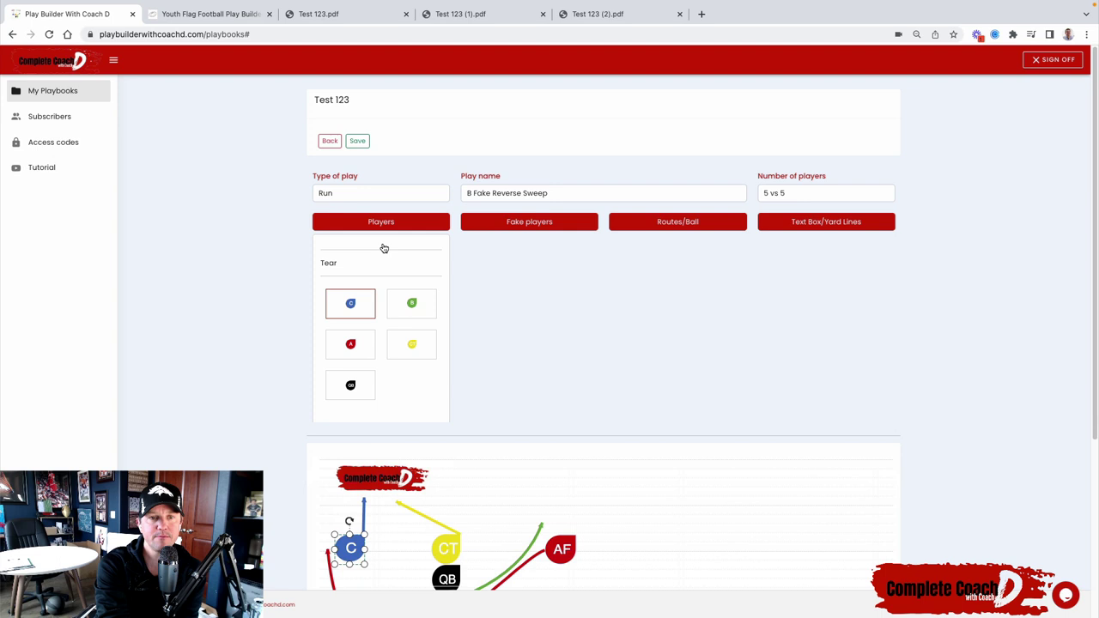
{"action": "left_click", "coordinate": [351, 303]}
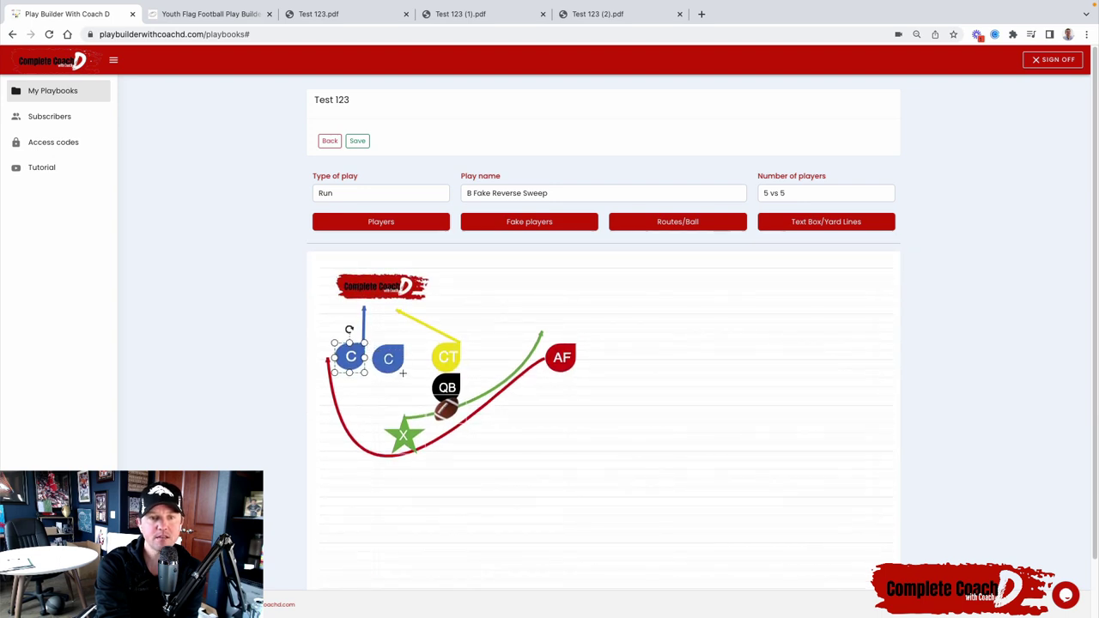
{"action": "left_click", "coordinate": [387, 359]}
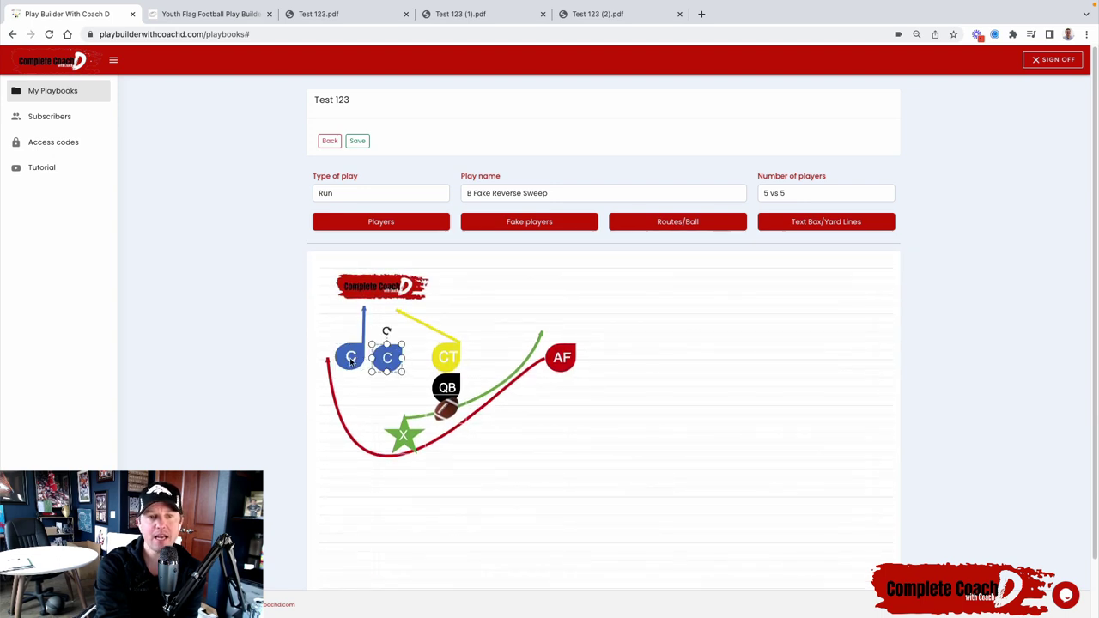
{"action": "left_click", "coordinate": [351, 361]}
{"action": "key", "text": "Delete"}
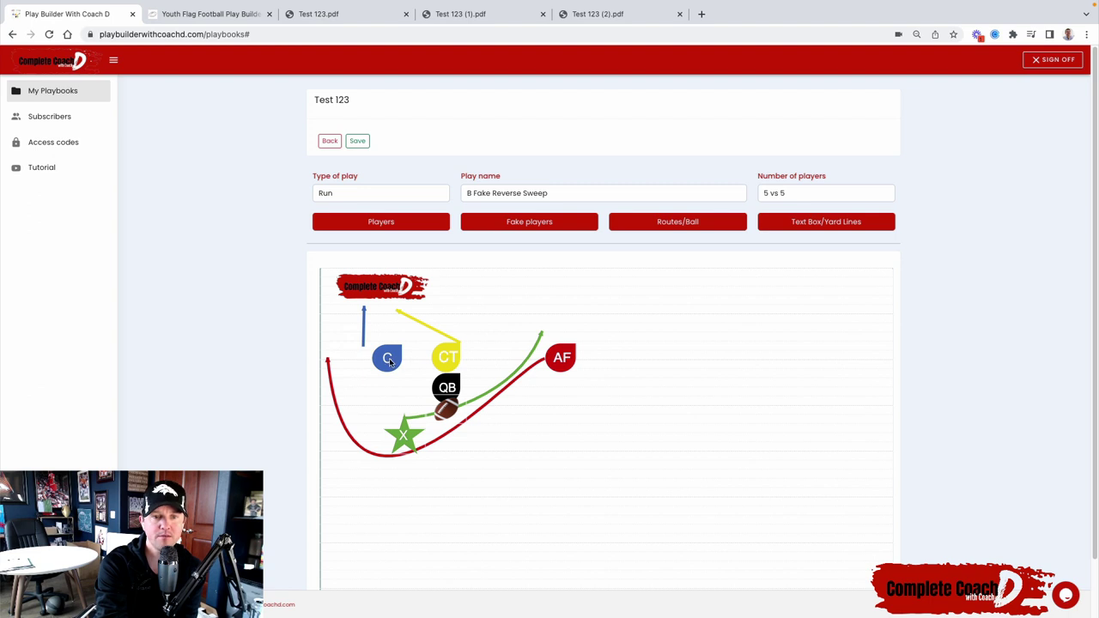
{"action": "left_click_drag", "start_coordinate": [389, 361], "coordinate": [354, 357]}
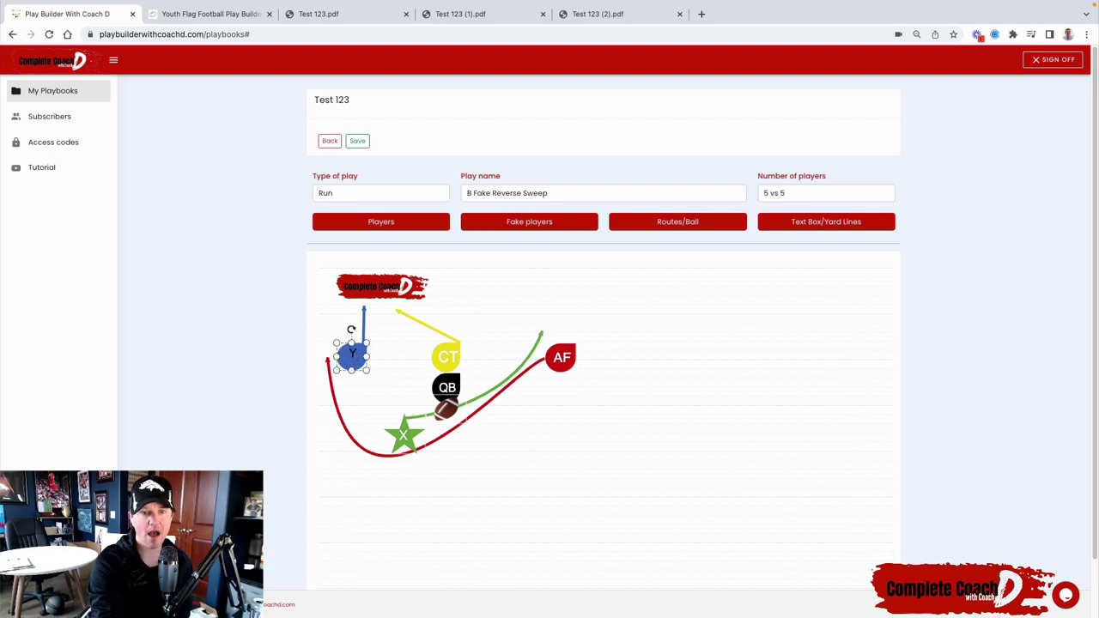
{"action": "left_click", "coordinate": [389, 379]}
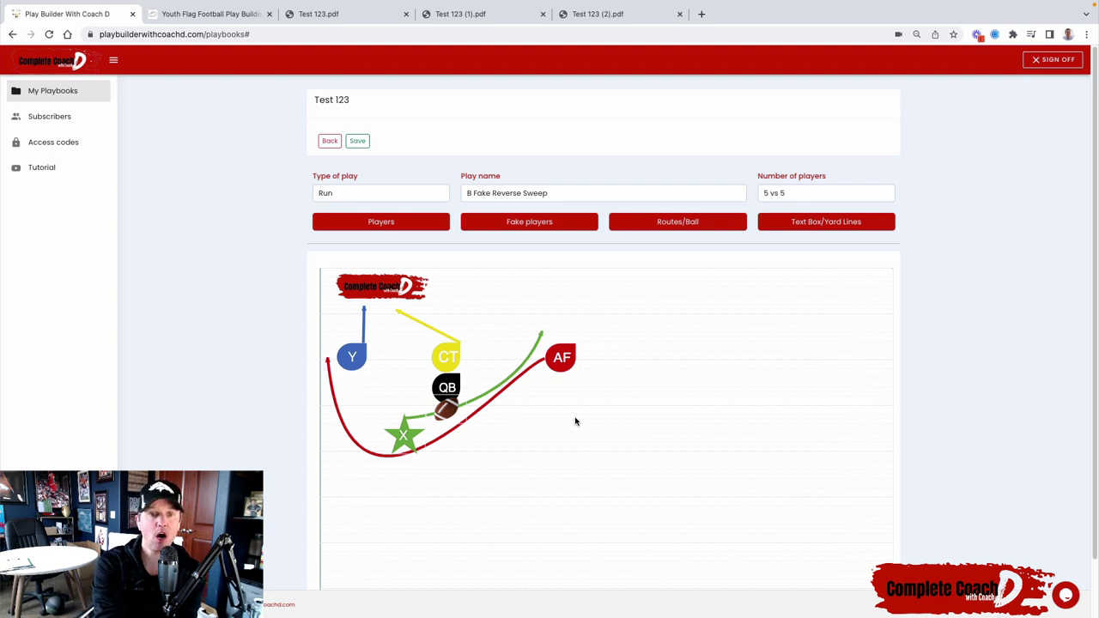
Step: Place a text box on the field and change its text to 'Give to X, X Fakes to A'
{"action": "left_click", "coordinate": [793, 226]}
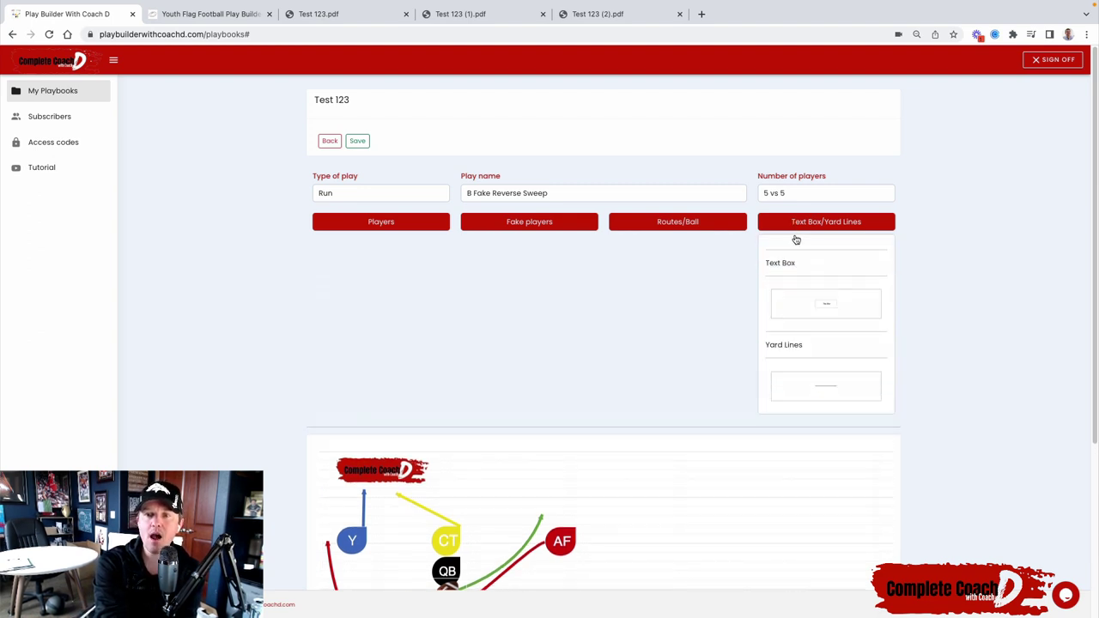
{"action": "left_click", "coordinate": [813, 227]}
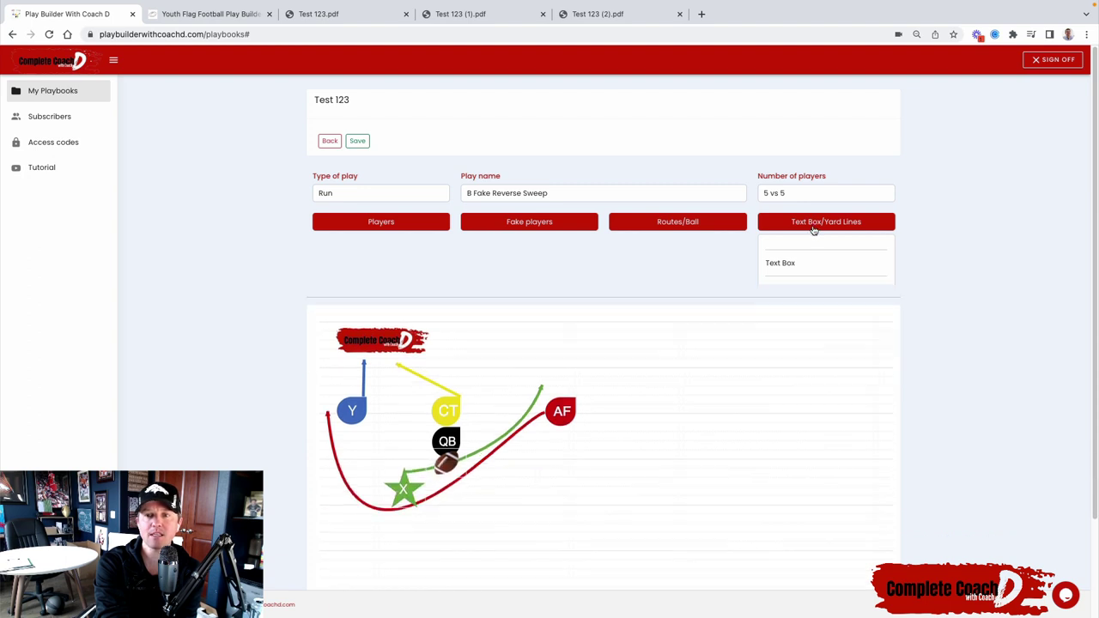
{"action": "left_click_drag", "start_coordinate": [505, 421], "coordinate": [599, 441]}
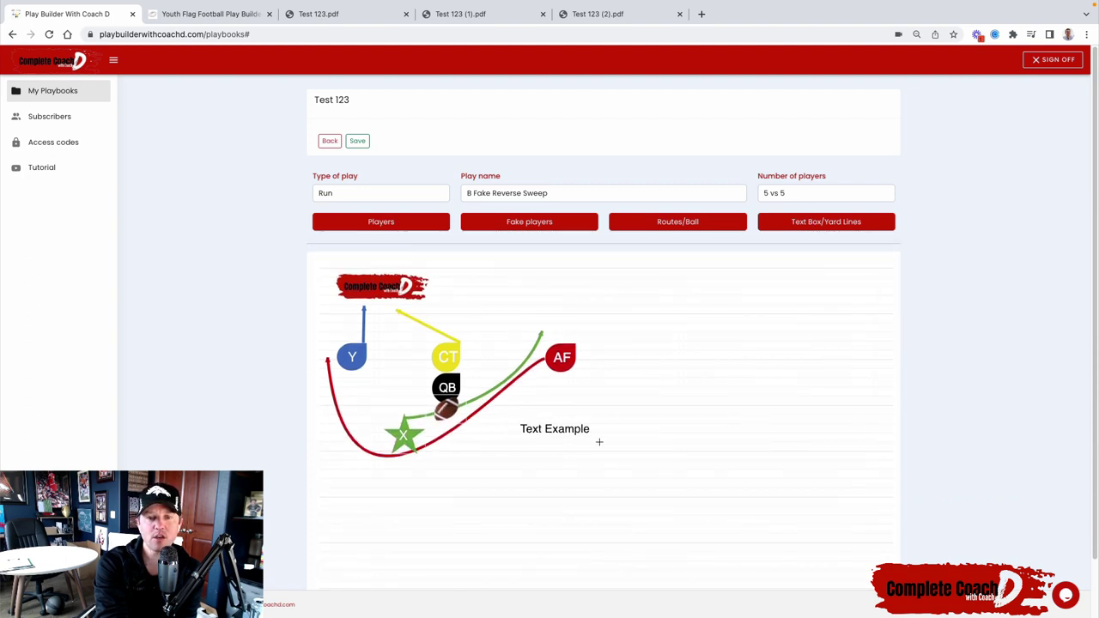
{"action": "left_click", "coordinate": [554, 427]}
{"action": "left_click", "coordinate": [551, 428]}
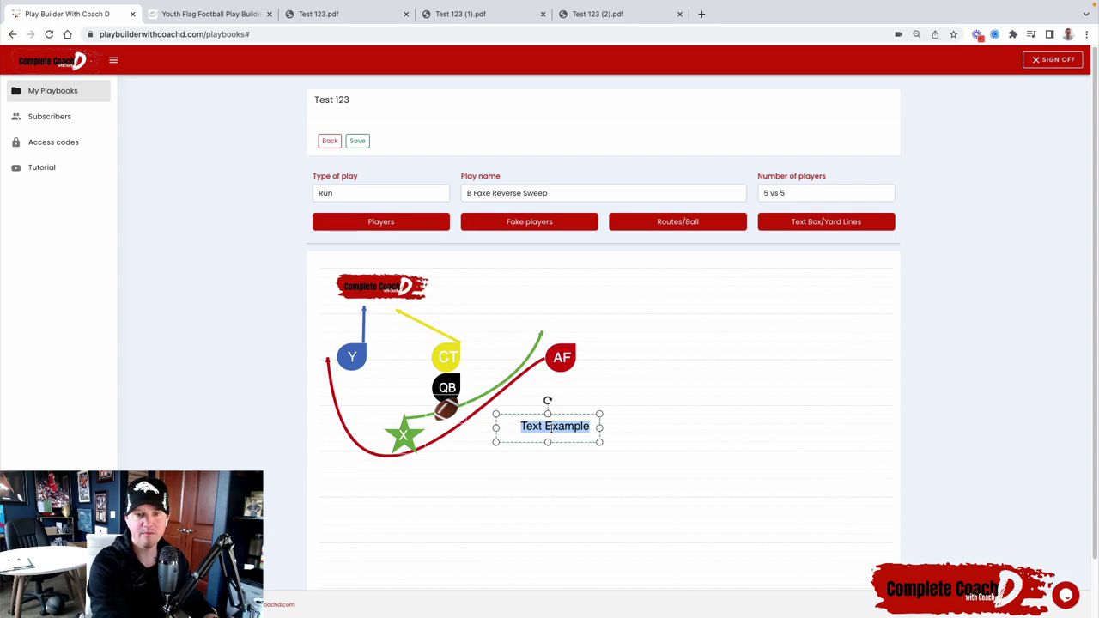
{"action": "type", "text": "Give to X"}
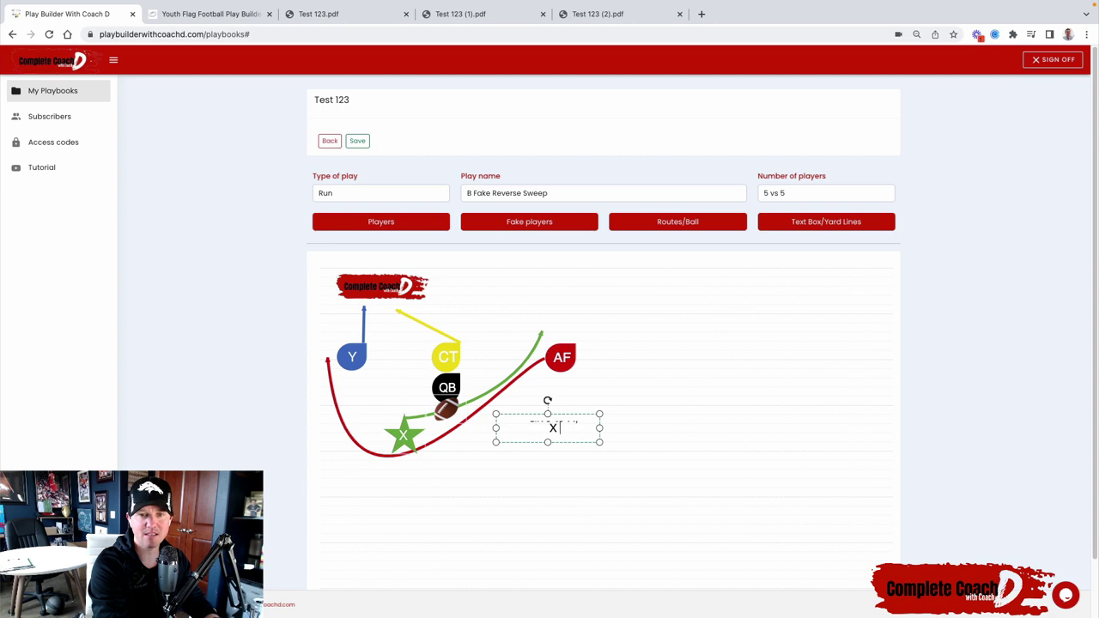
{"action": "type", "text": ", X Fakes to"}
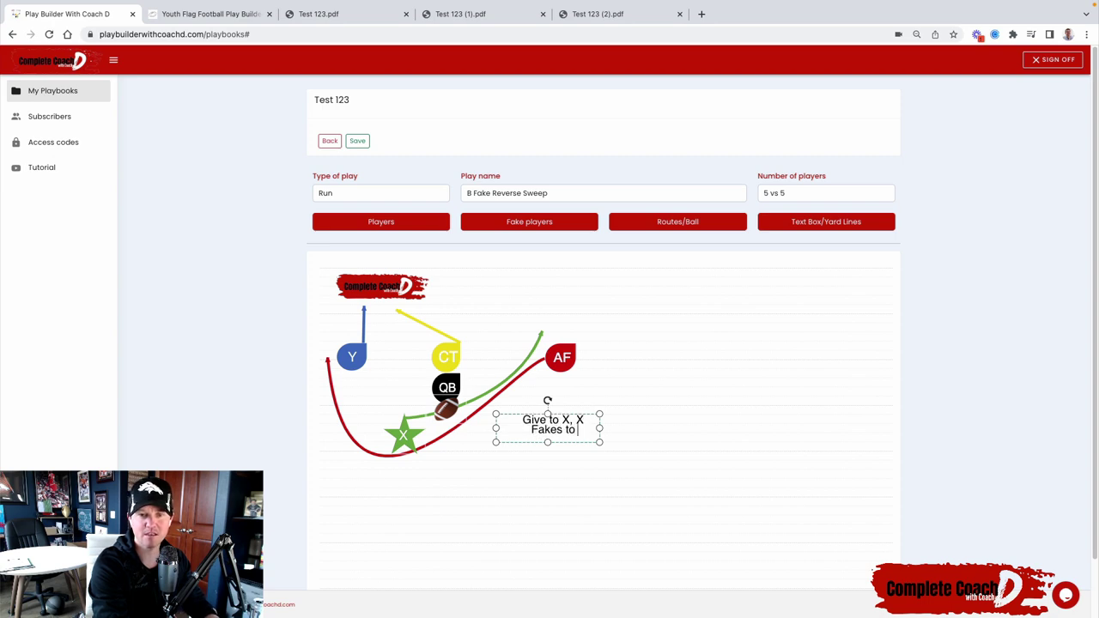
{"action": "type", "text": " A"}
{"action": "key", "text": "Return"}
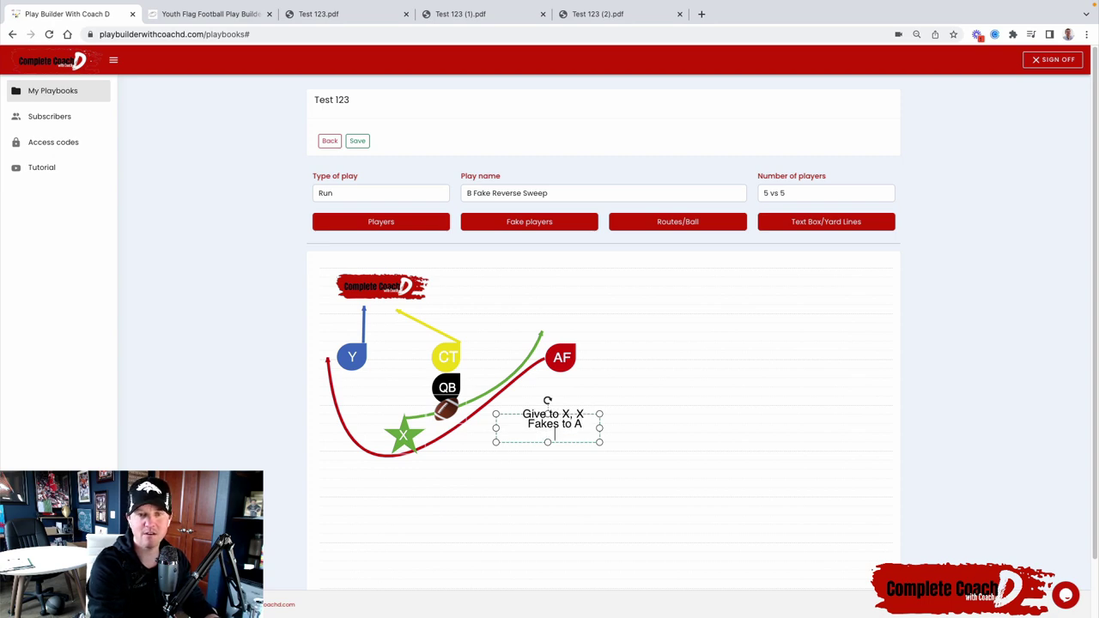
Step: Widen the note to fit one line and move it beside X and the QB
{"action": "left_click", "coordinate": [643, 441]}
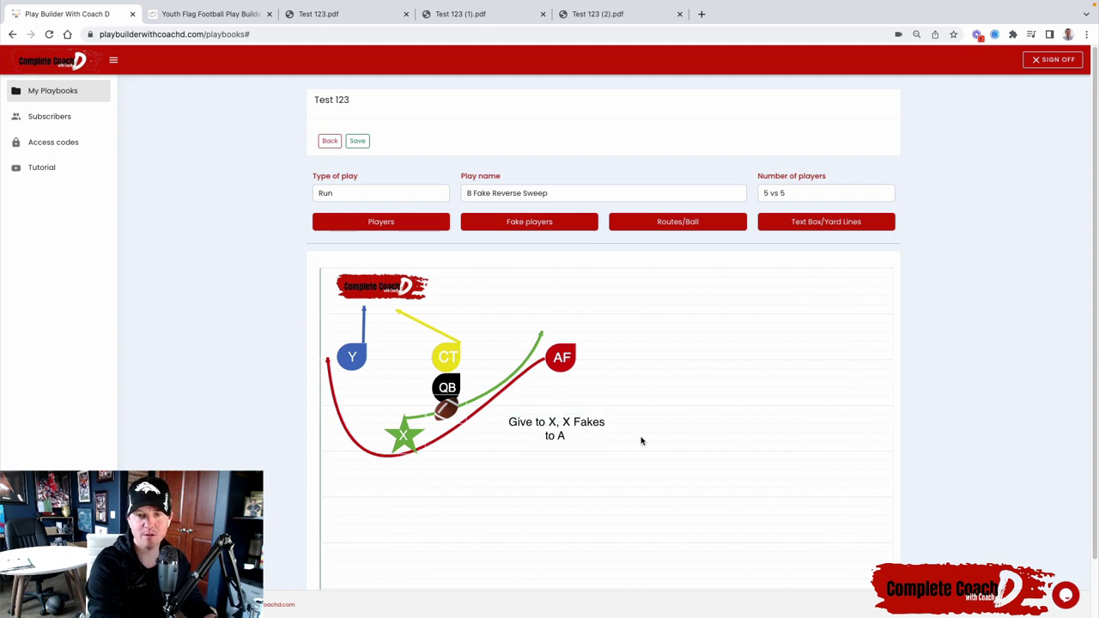
{"action": "left_click", "coordinate": [540, 436]}
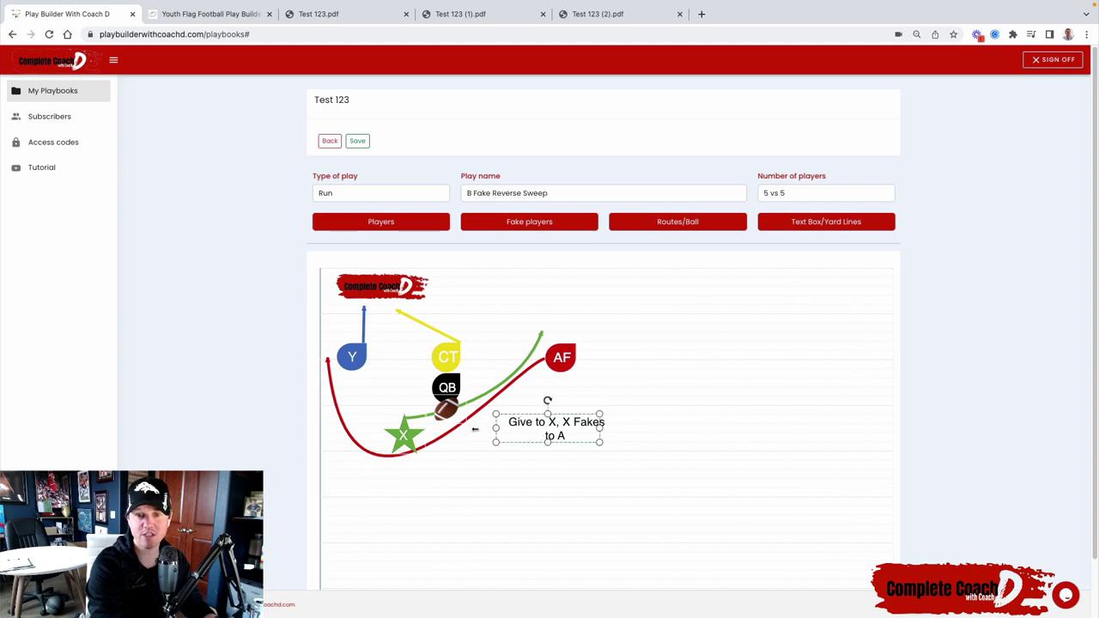
{"action": "left_click_drag", "start_coordinate": [475, 430], "coordinate": [434, 428]}
{"action": "mouse_move", "coordinate": [539, 428]}
{"action": "left_mouse_down"}
{"action": "mouse_move", "coordinate": [410, 410]}
{"action": "mouse_move", "coordinate": [552, 416]}
{"action": "mouse_move", "coordinate": [536, 432]}
{"action": "left_mouse_up"}
Step: Nudge the note just below the ball, then save the B Fake Reverse Sweep play and confirm
{"action": "left_click", "coordinate": [592, 379]}
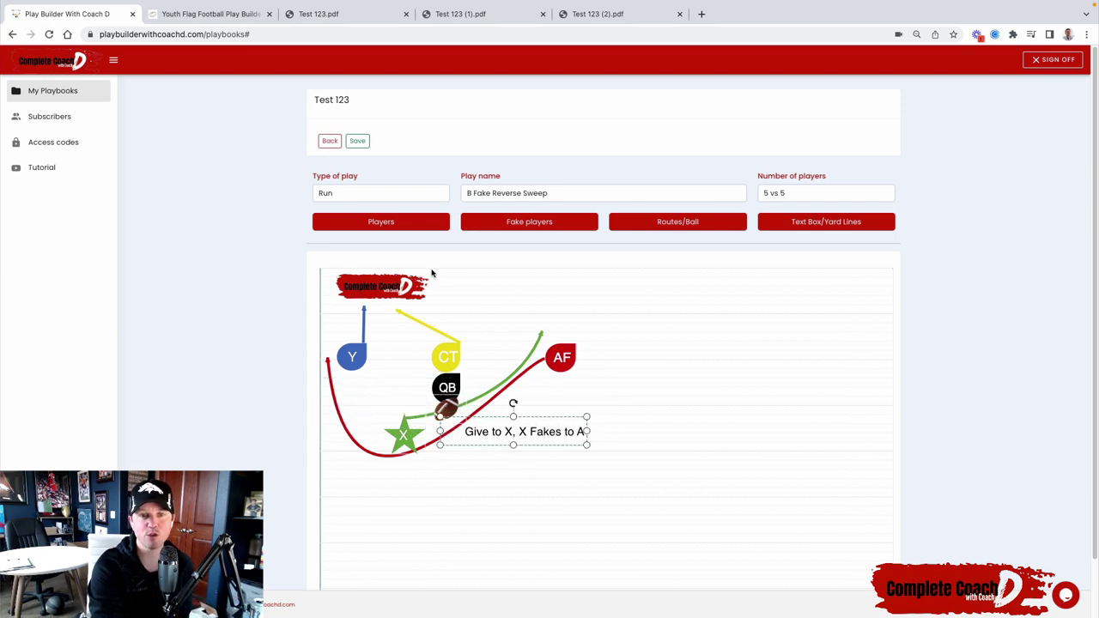
{"action": "left_click", "coordinate": [356, 142]}
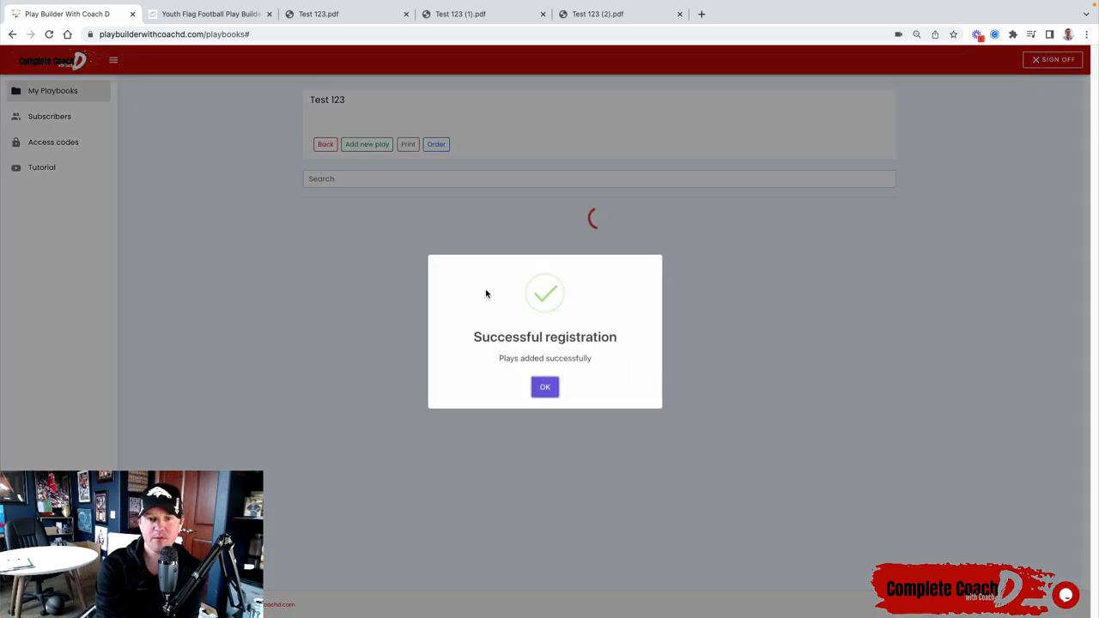
{"action": "left_click", "coordinate": [542, 386]}
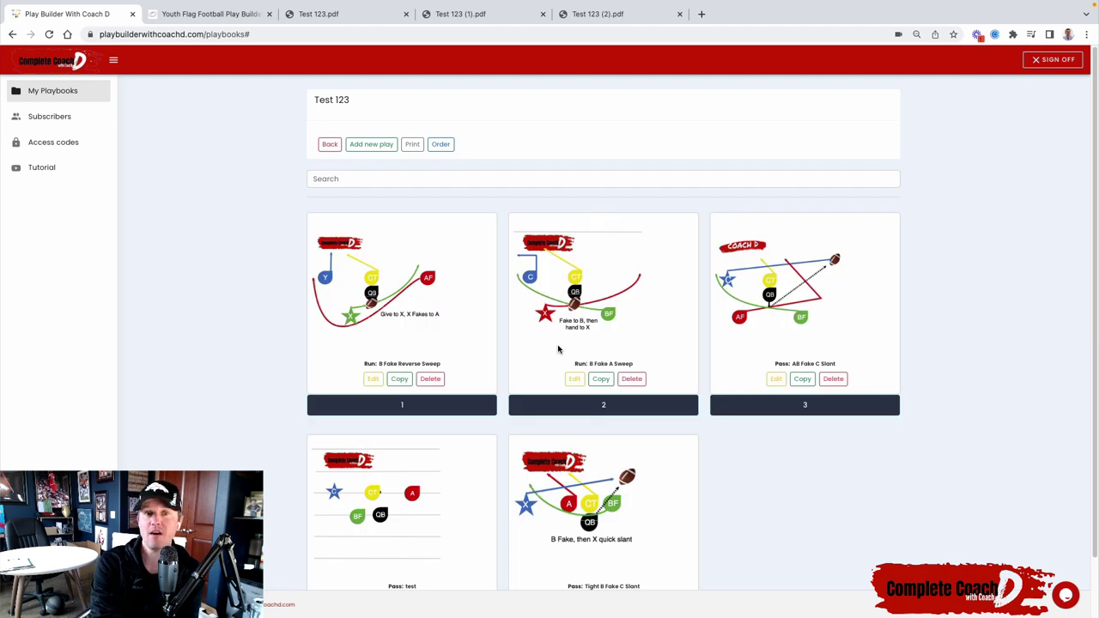
{"action": "left_click", "coordinate": [375, 18]}
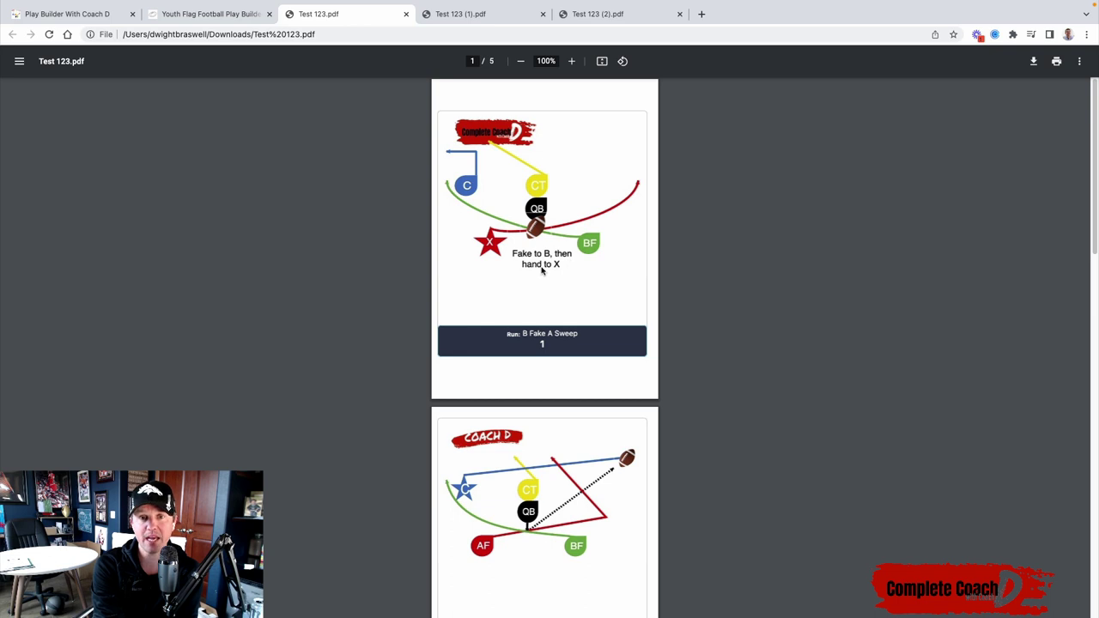
{"action": "left_click", "coordinate": [475, 20]}
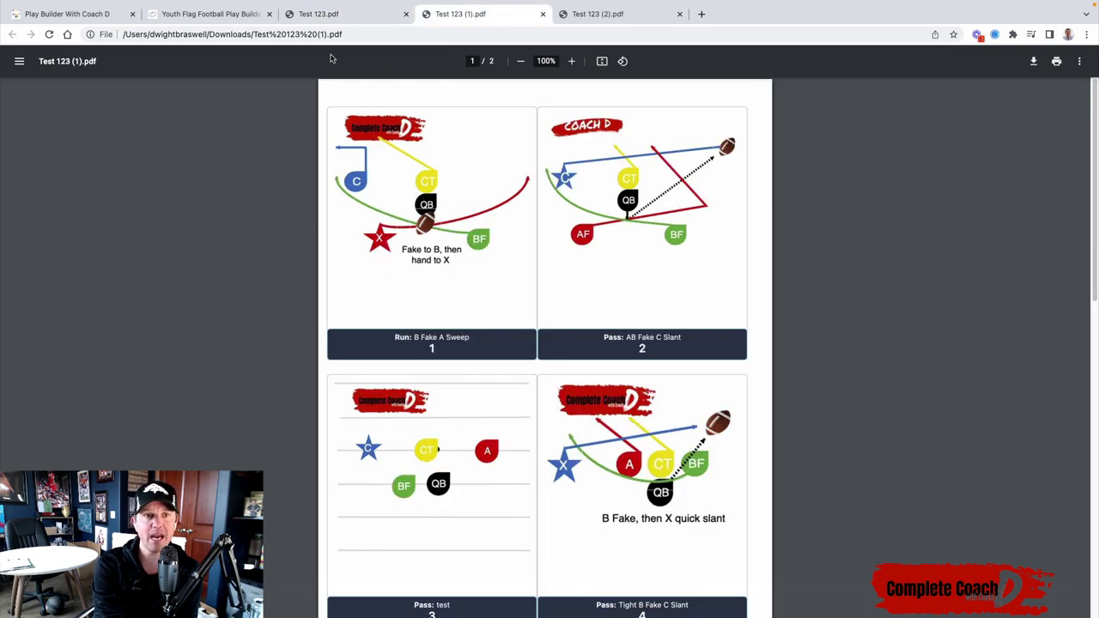
{"action": "left_click", "coordinate": [635, 15]}
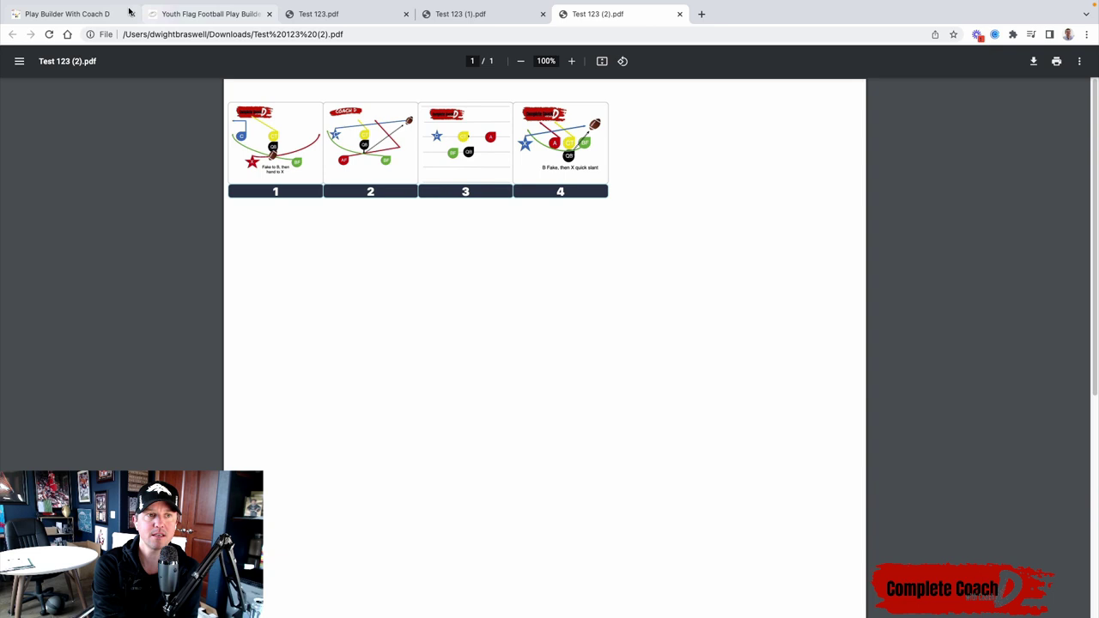
{"action": "left_click", "coordinate": [93, 15]}
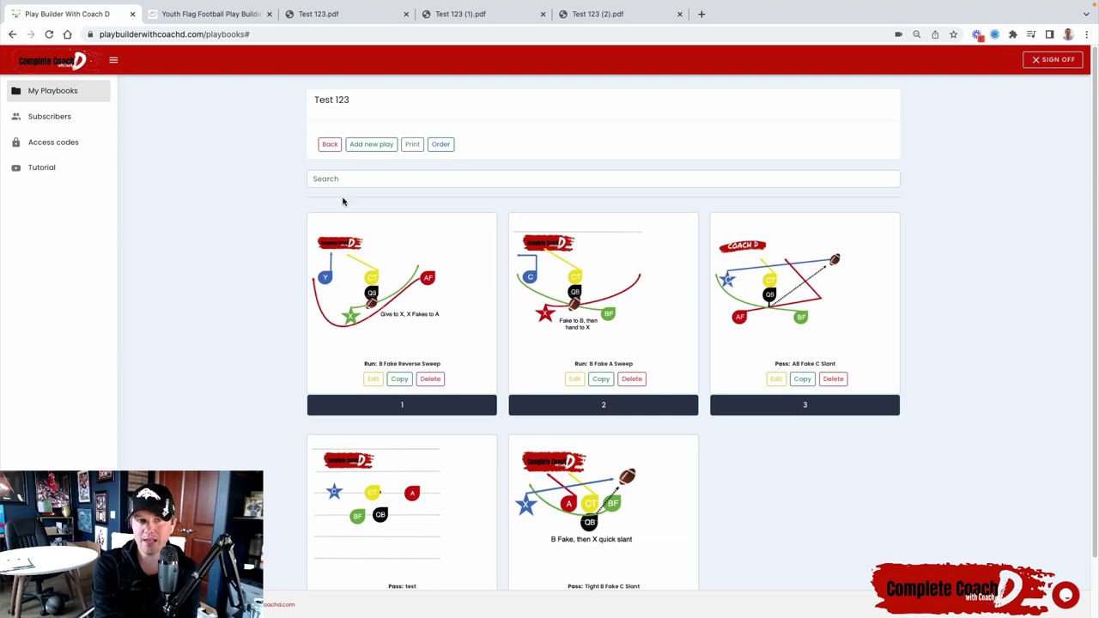
Step: Start a new play, place and then delete a CT player, and return to the Test 123 plays list
{"action": "left_click", "coordinate": [365, 146]}
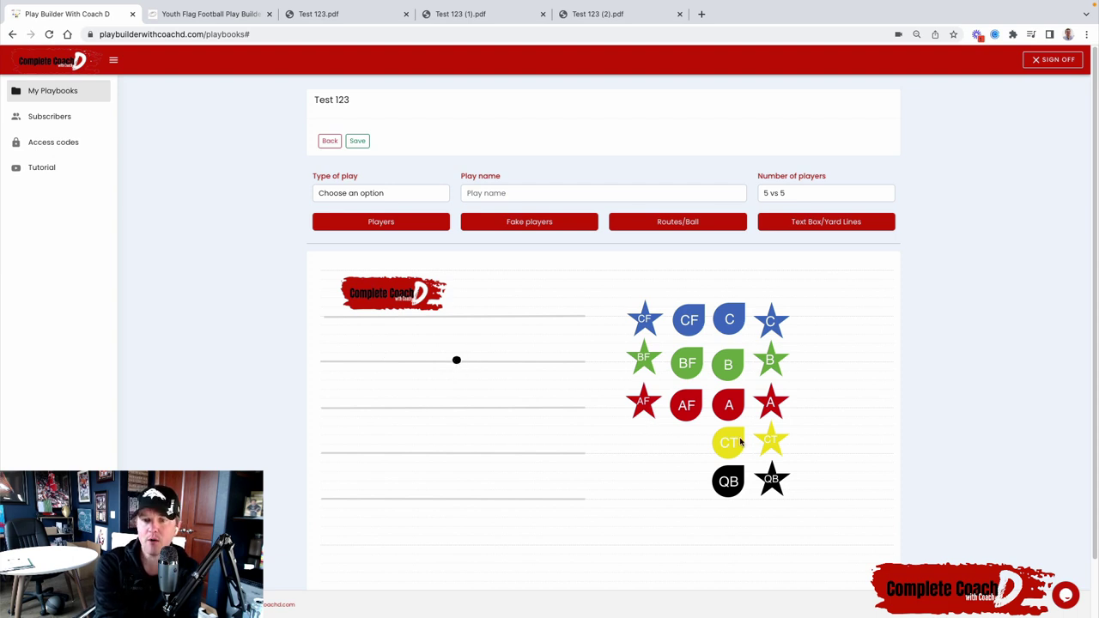
{"action": "left_click_drag", "start_coordinate": [741, 443], "coordinate": [467, 364]}
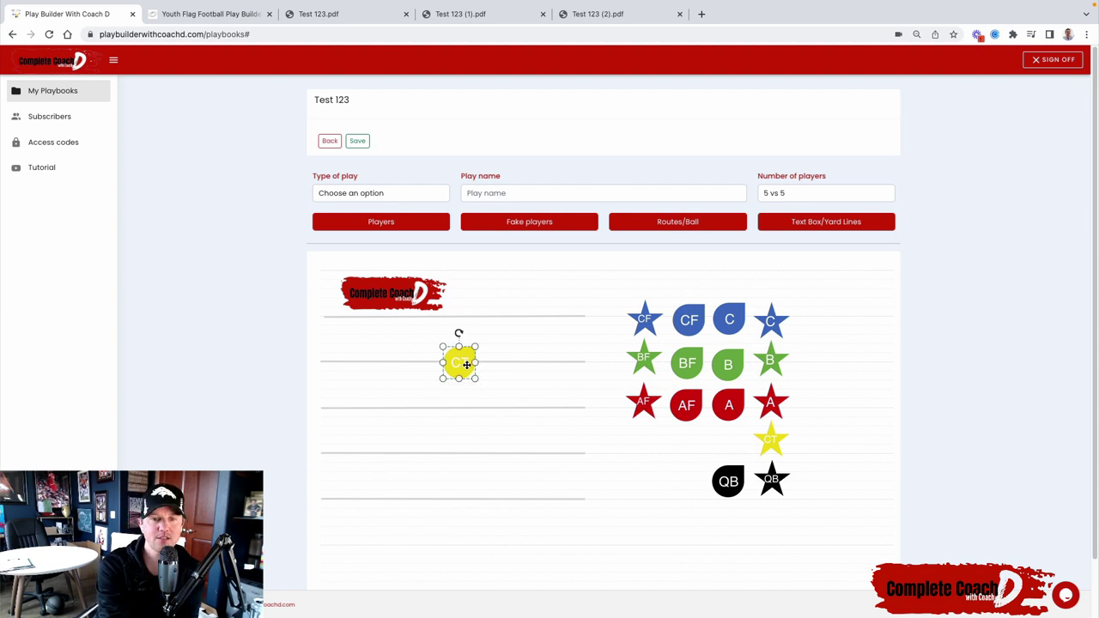
{"action": "key", "text": "Delete"}
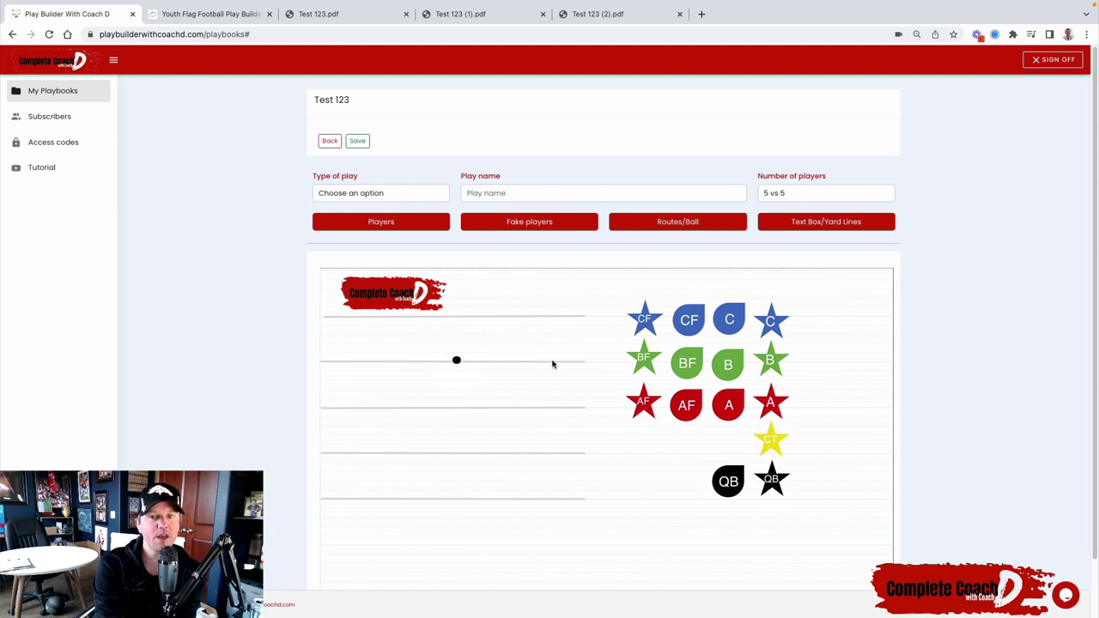
{"action": "left_click", "coordinate": [329, 141]}
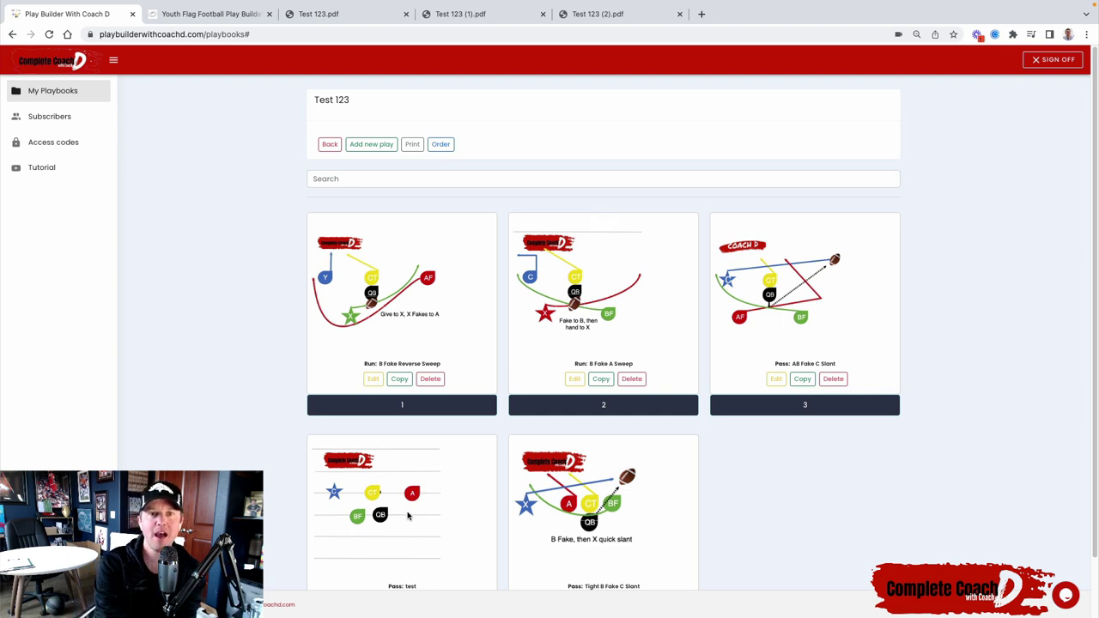
{"action": "left_click", "coordinate": [606, 14]}
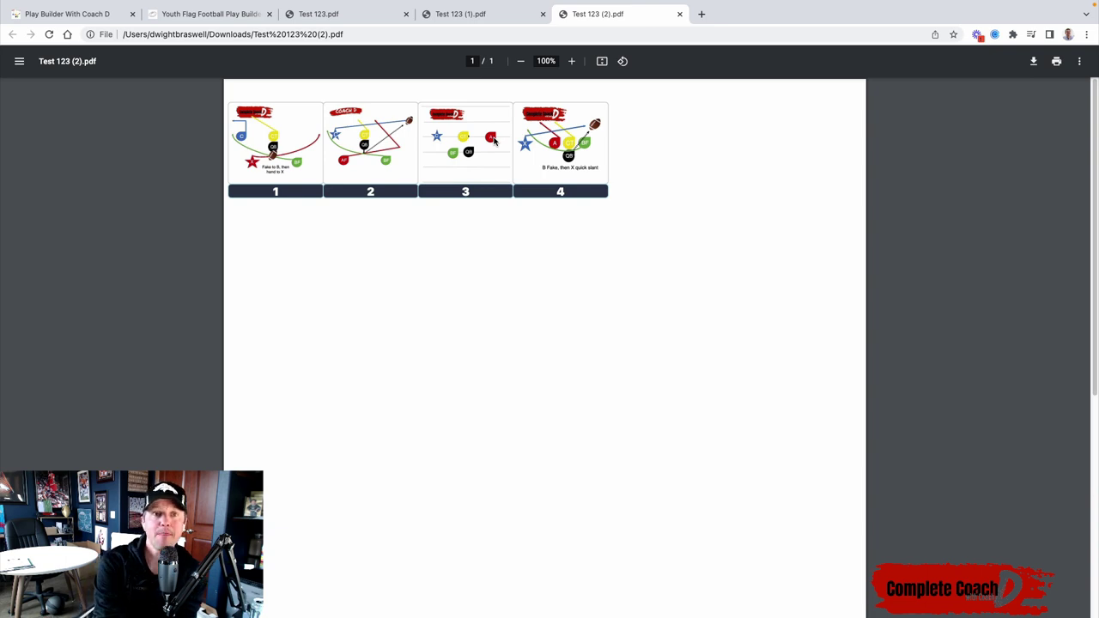
{"action": "left_click", "coordinate": [64, 15]}
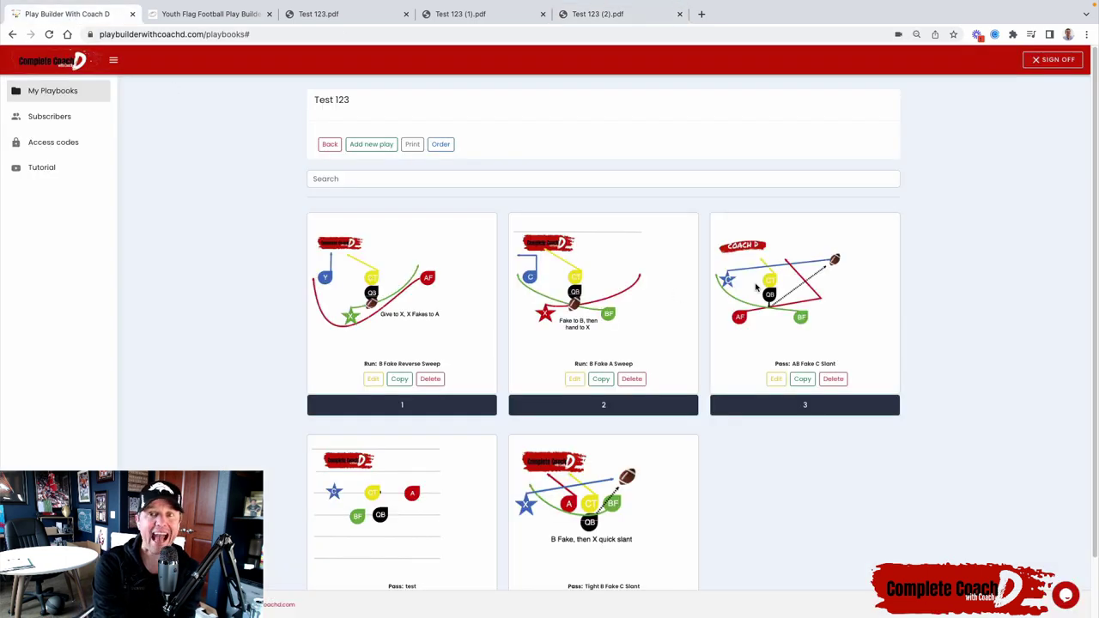
Step: Edit B Fake A Sweep, draw a yard line across the diagram's top, and save it
{"action": "left_click", "coordinate": [573, 379]}
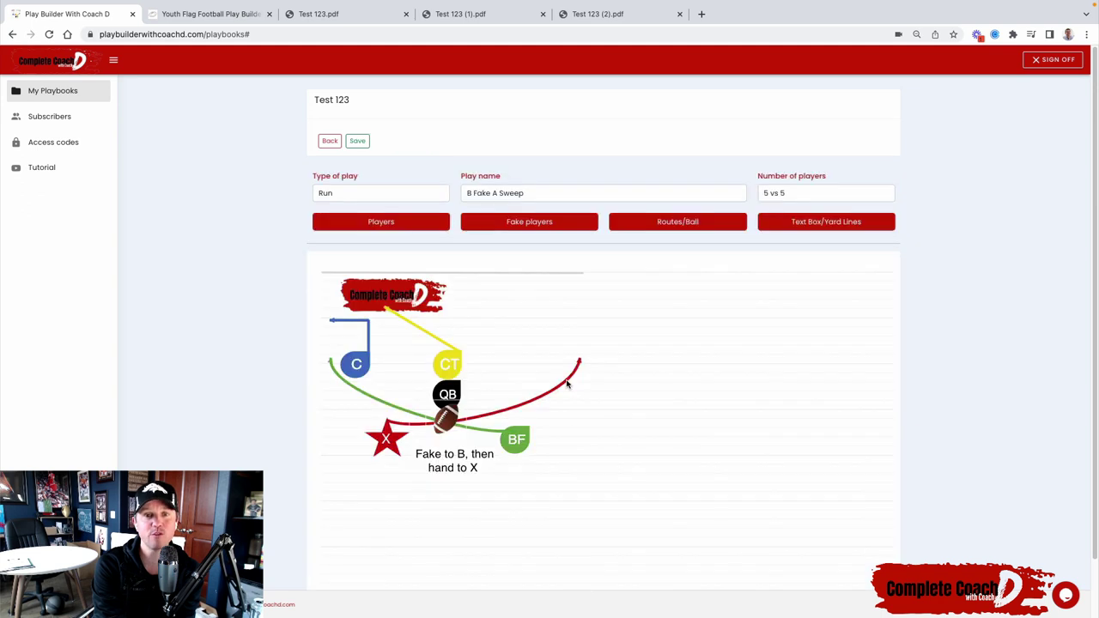
{"action": "left_click", "coordinate": [814, 222]}
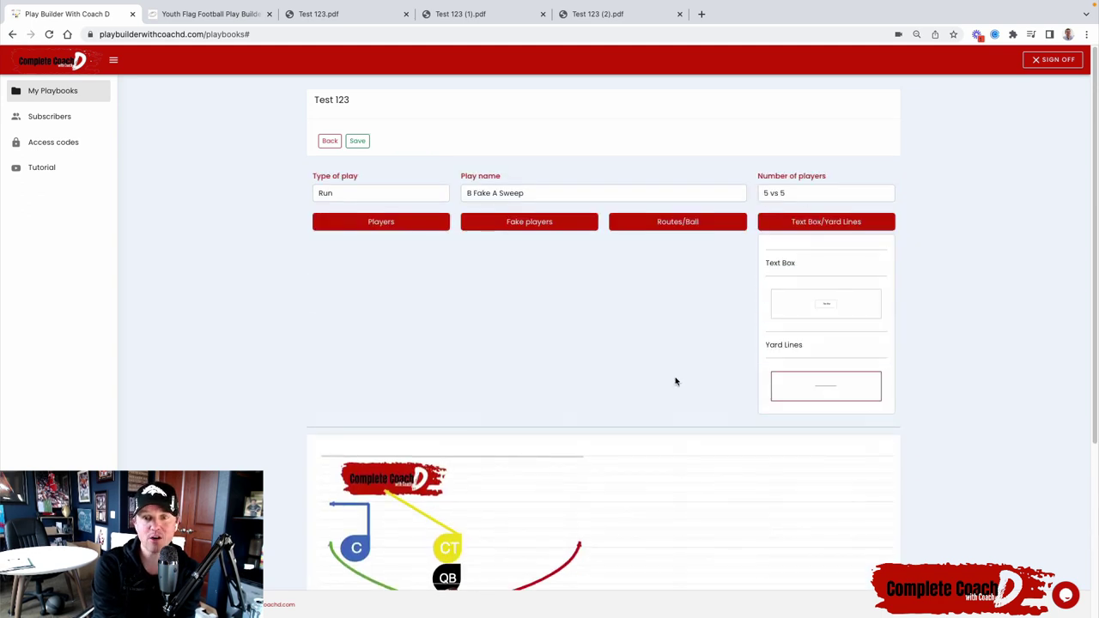
{"action": "scroll", "coordinate": [675, 382], "scroll_direction": "down", "scroll_amount": 3}
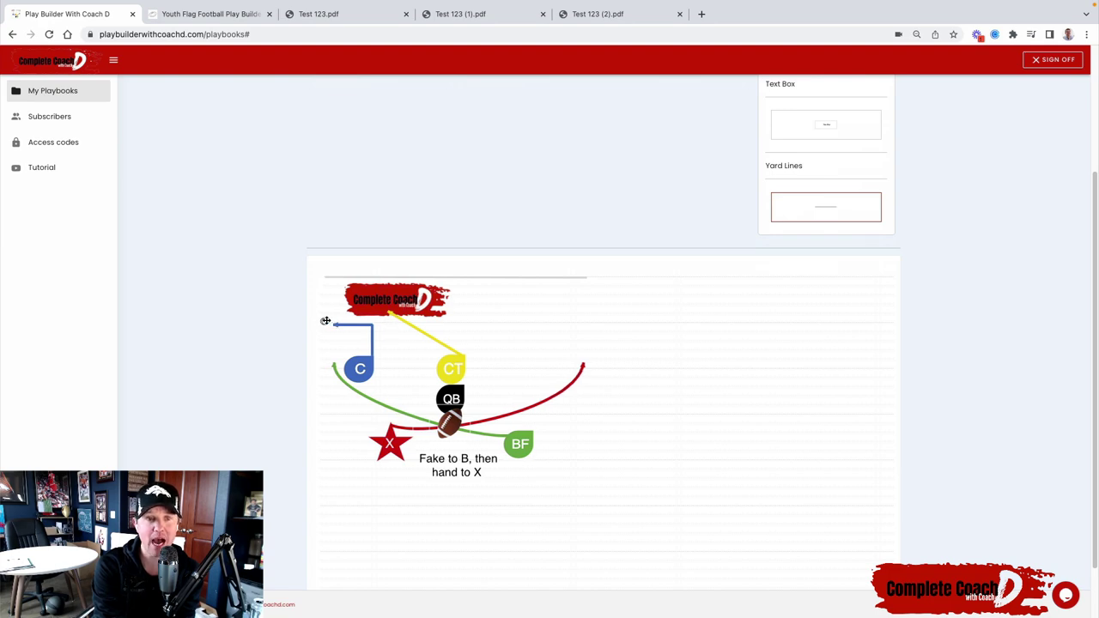
{"action": "left_click_drag", "start_coordinate": [326, 320], "coordinate": [587, 322]}
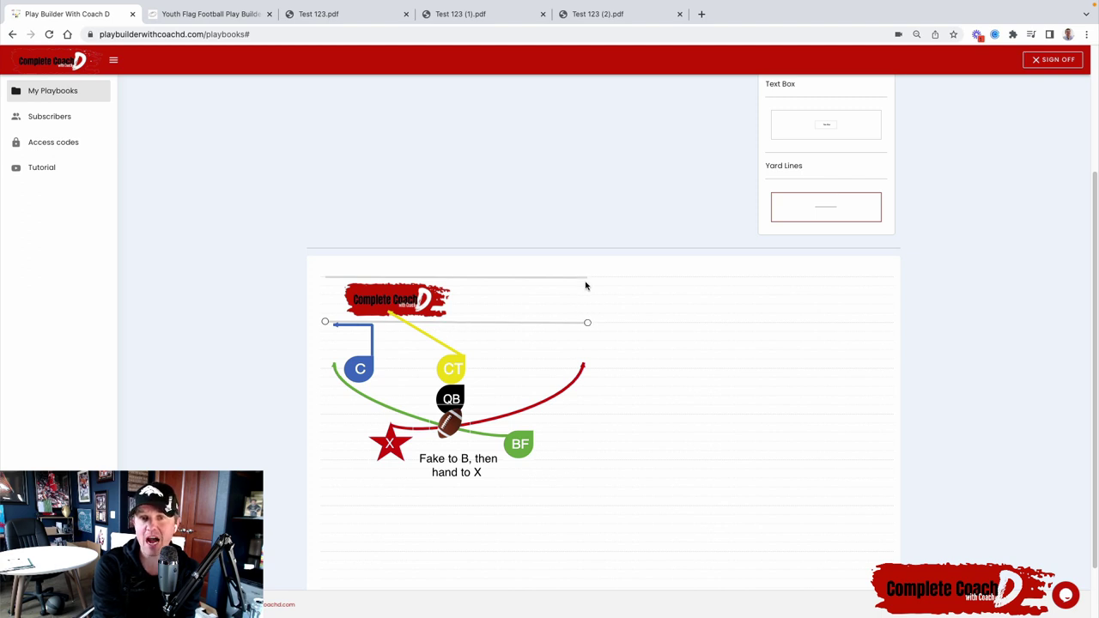
{"action": "left_click_drag", "start_coordinate": [584, 322], "coordinate": [588, 322]}
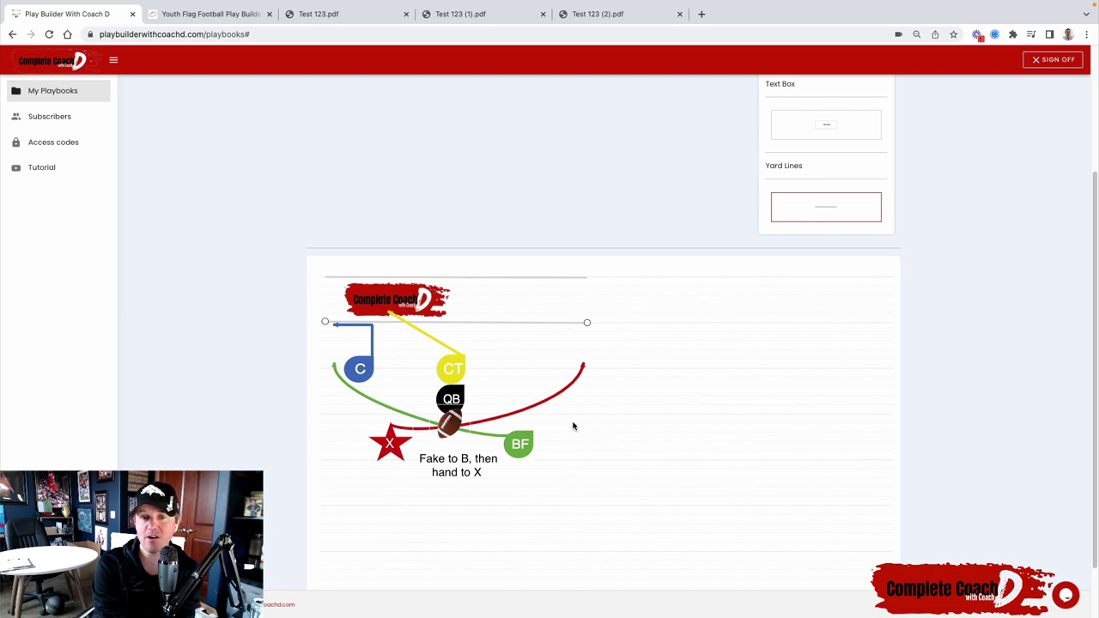
{"action": "scroll", "coordinate": [574, 419], "scroll_direction": "up", "scroll_amount": 3}
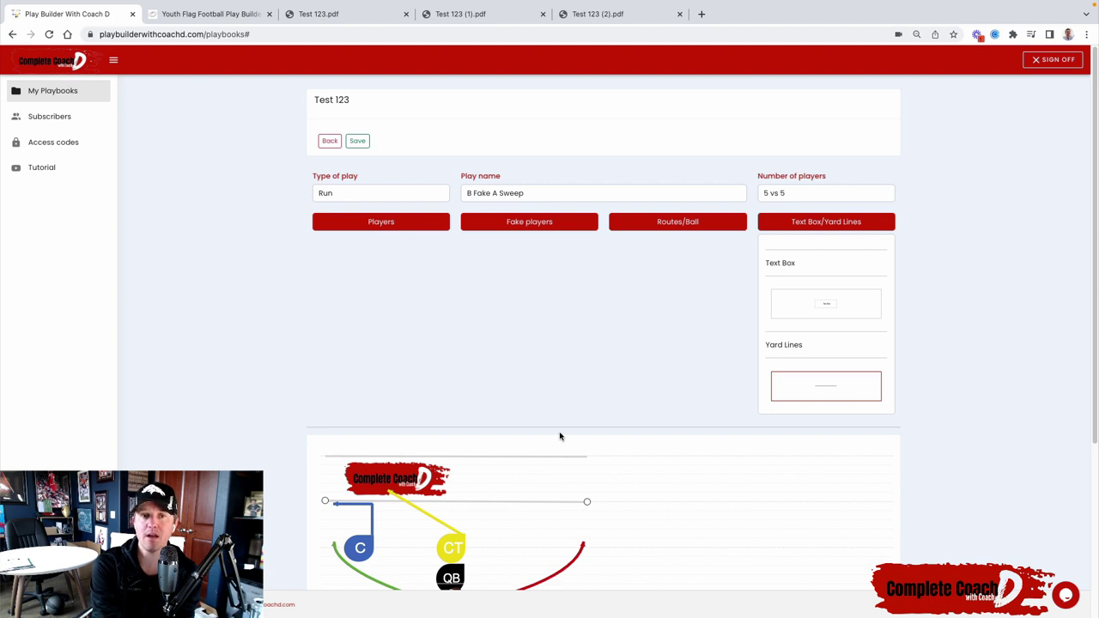
{"action": "left_click", "coordinate": [357, 140]}
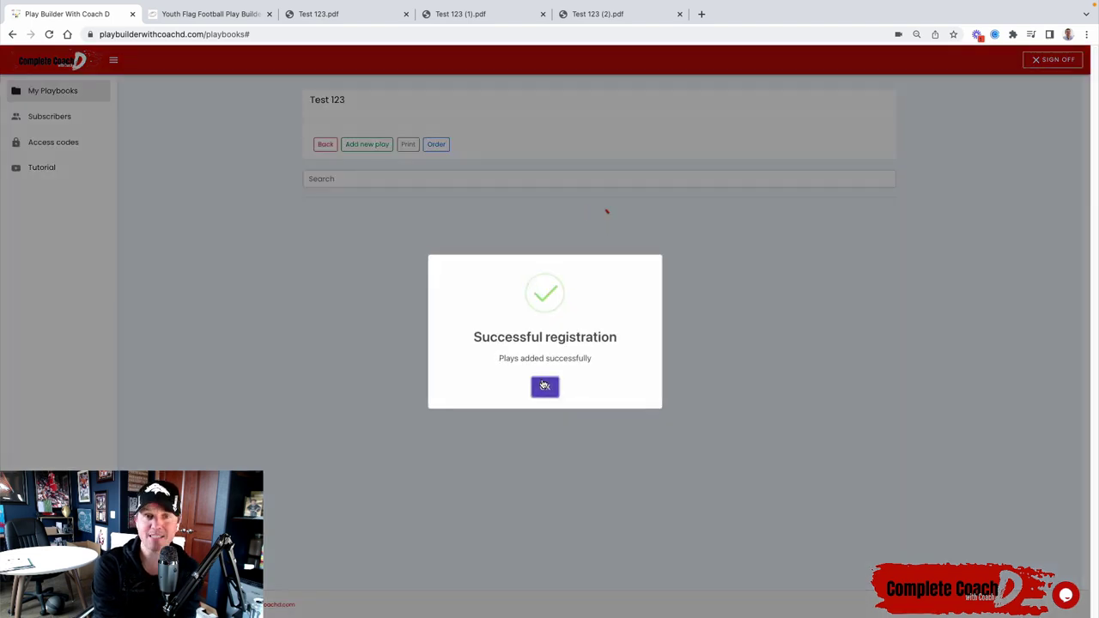
Step: Dismiss the save confirmation, select the 1 - 24 Plays print range, then close the print options without printing
{"action": "left_click", "coordinate": [542, 385]}
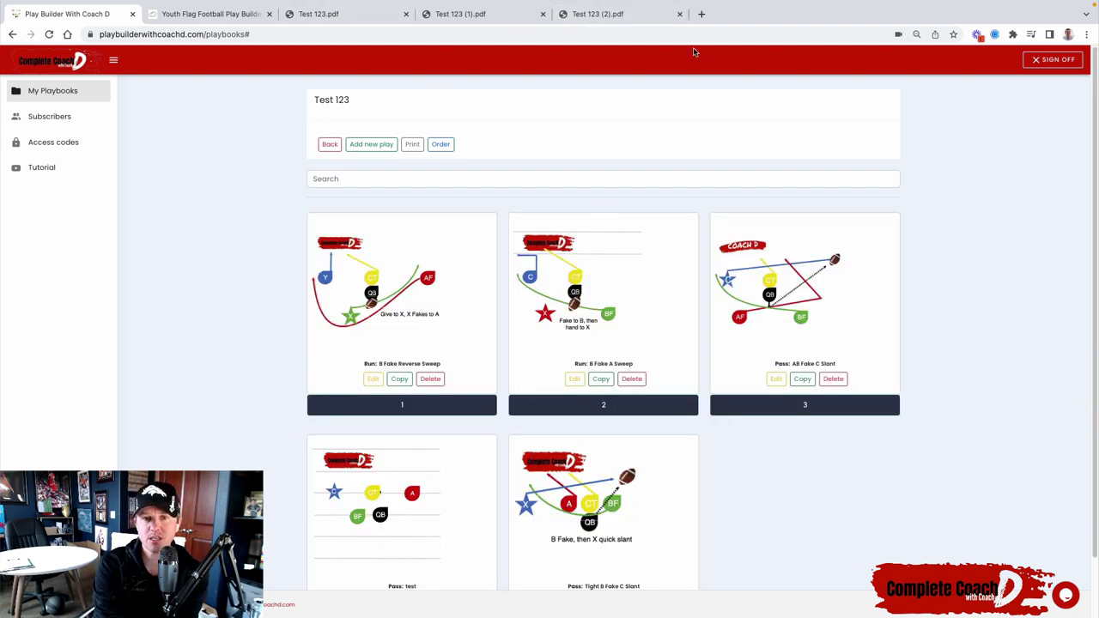
{"action": "left_click", "coordinate": [410, 144]}
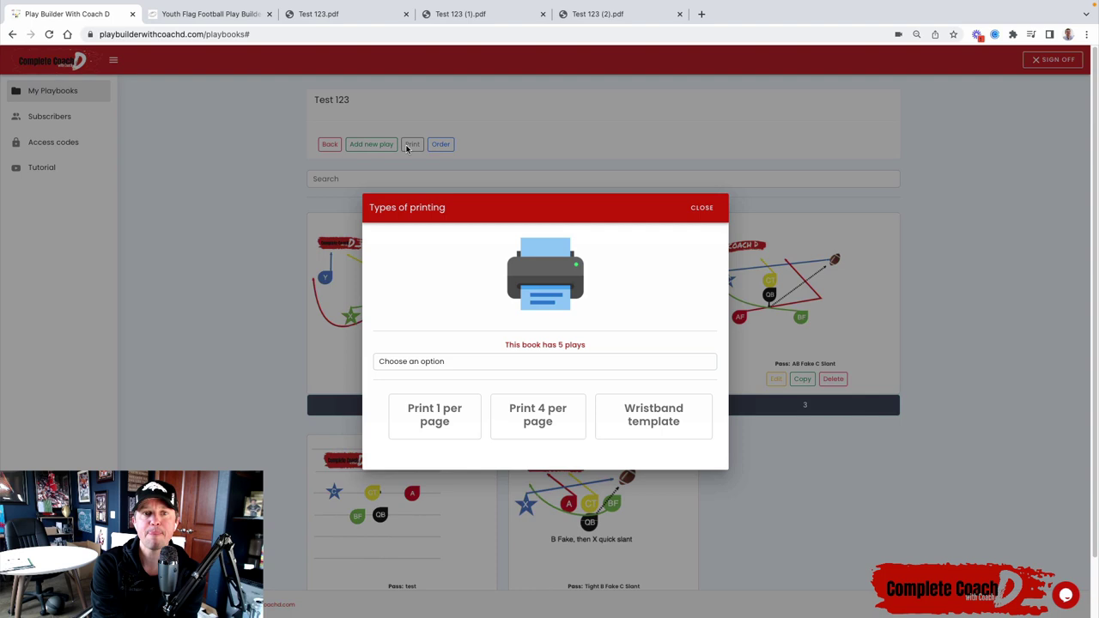
{"action": "left_click", "coordinate": [523, 367]}
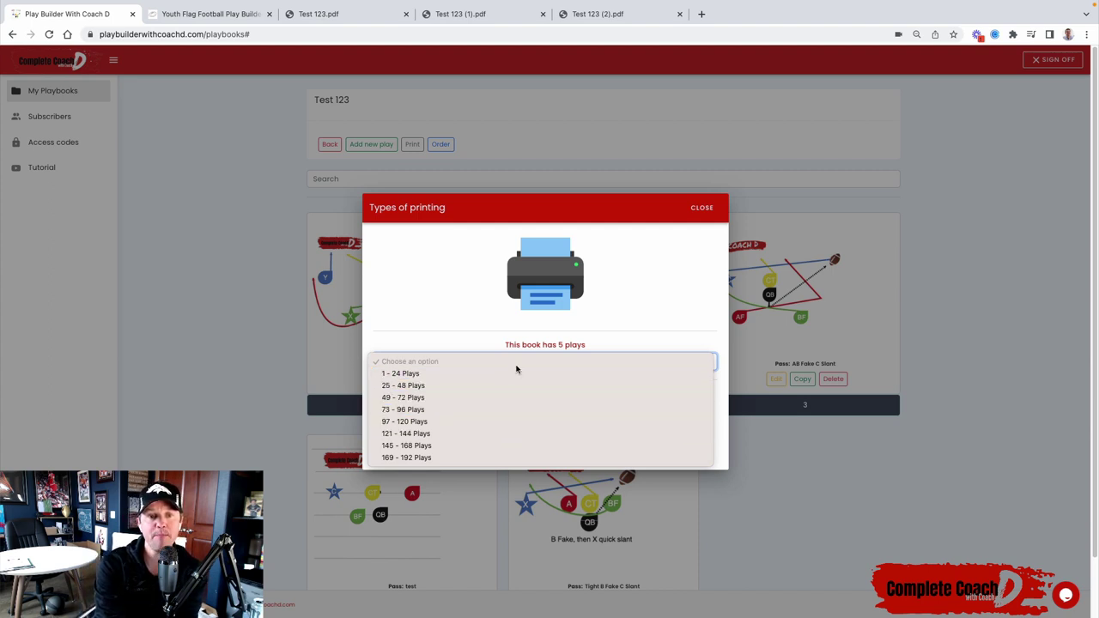
{"action": "left_click", "coordinate": [513, 375]}
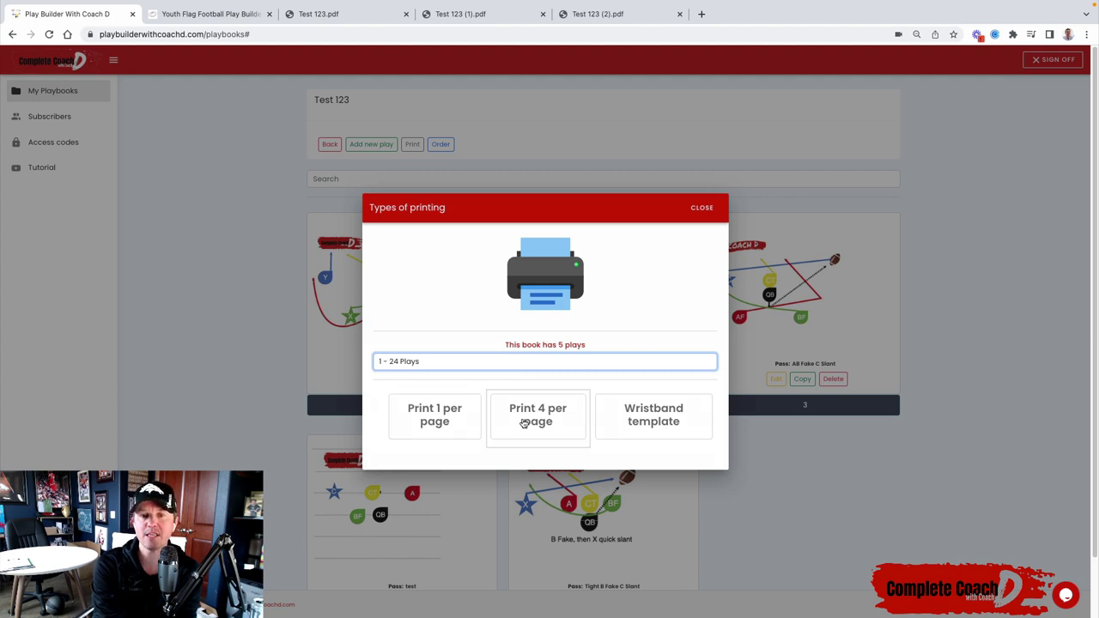
{"action": "left_click", "coordinate": [703, 207]}
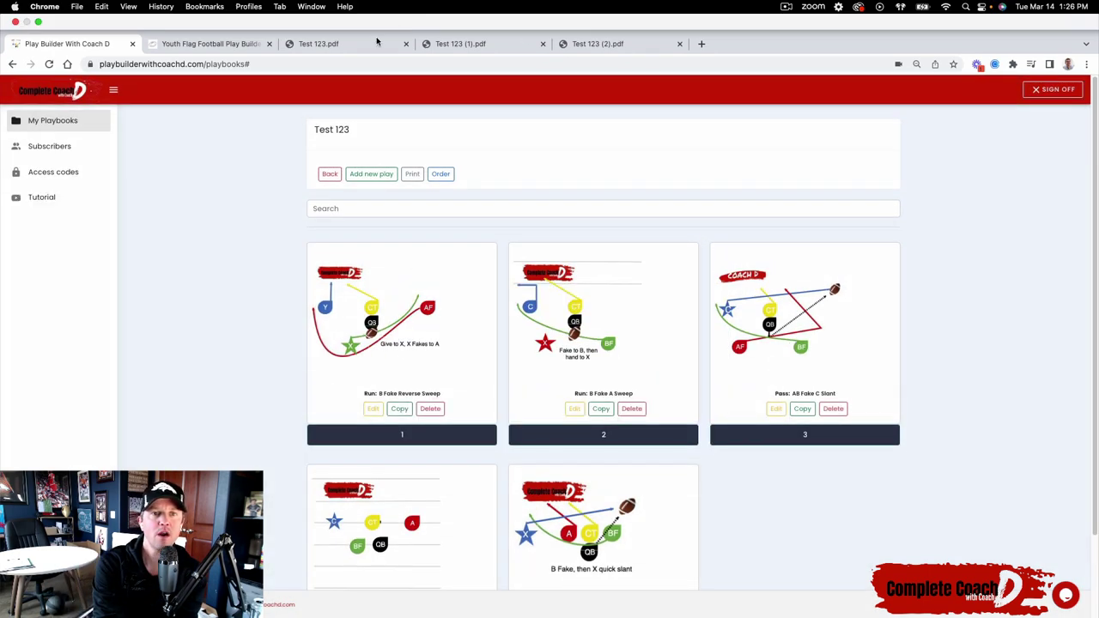
{"action": "left_click", "coordinate": [354, 48]}
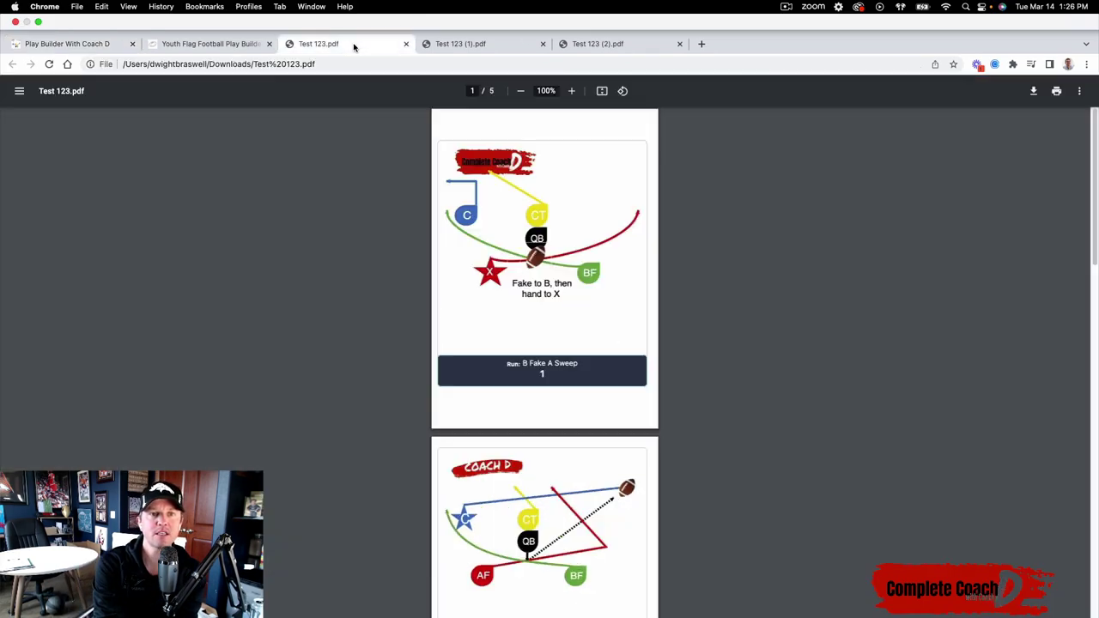
{"action": "left_click", "coordinate": [461, 44]}
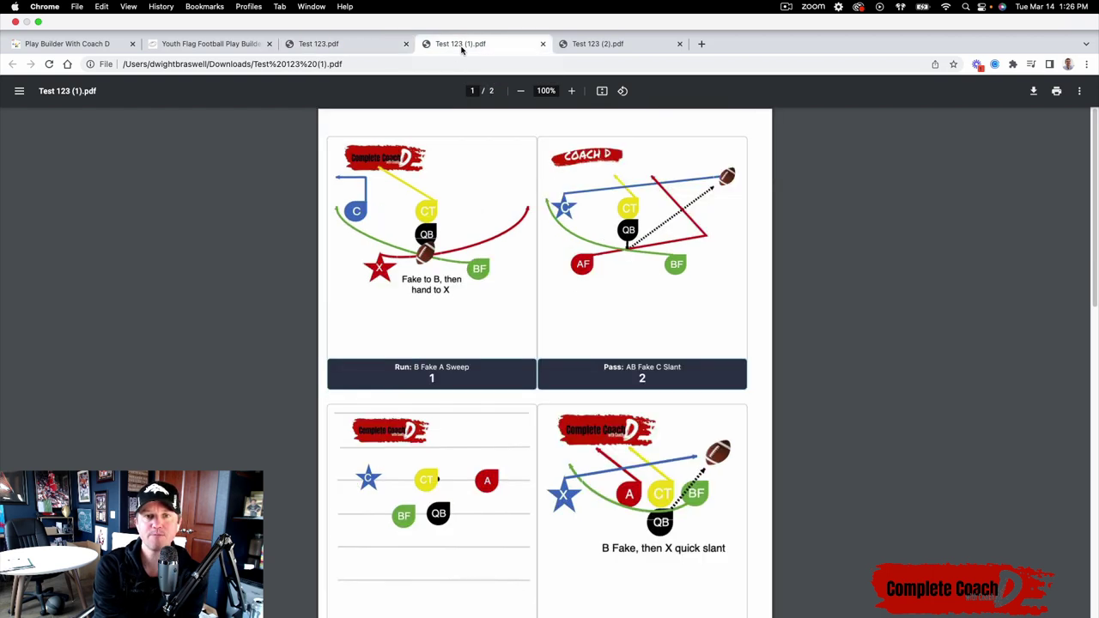
{"action": "left_click", "coordinate": [629, 43]}
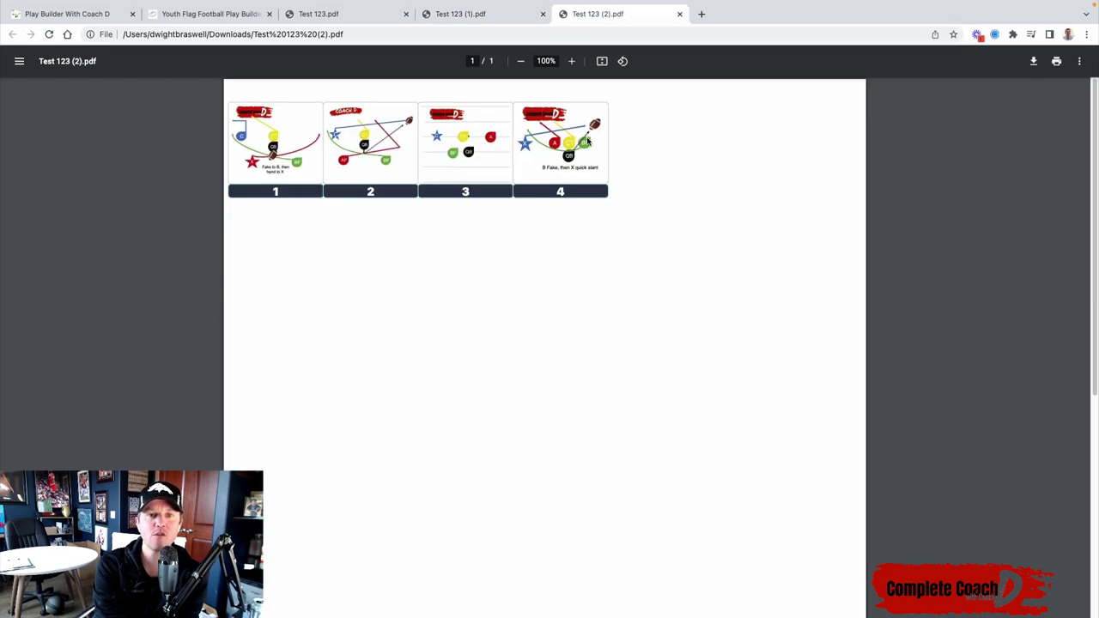
{"action": "left_click", "coordinate": [109, 12]}
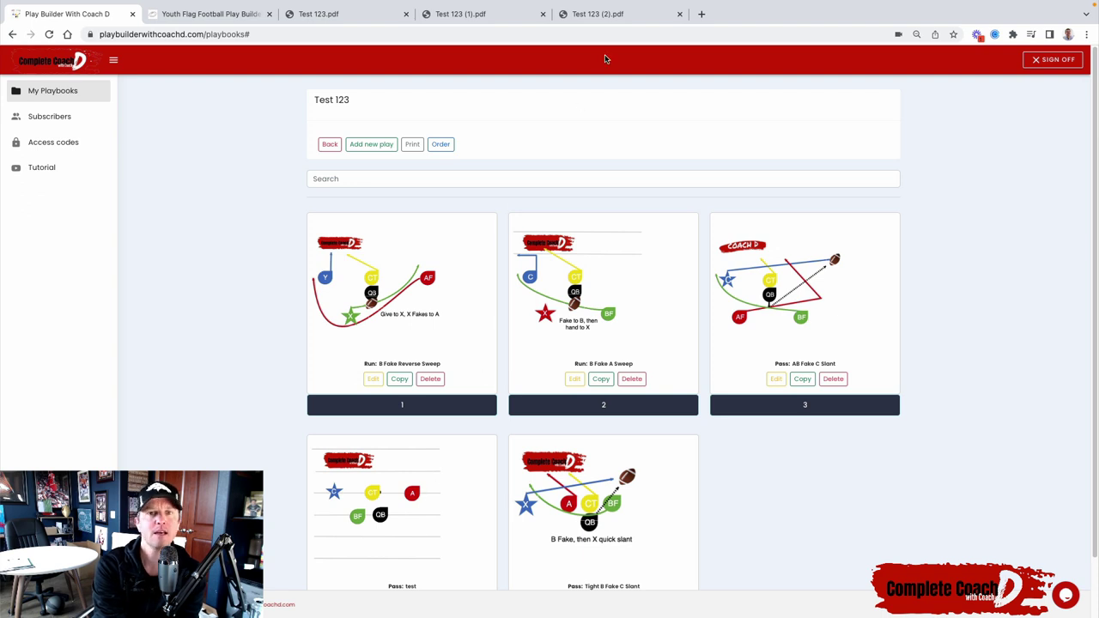
{"action": "left_click", "coordinate": [621, 14]}
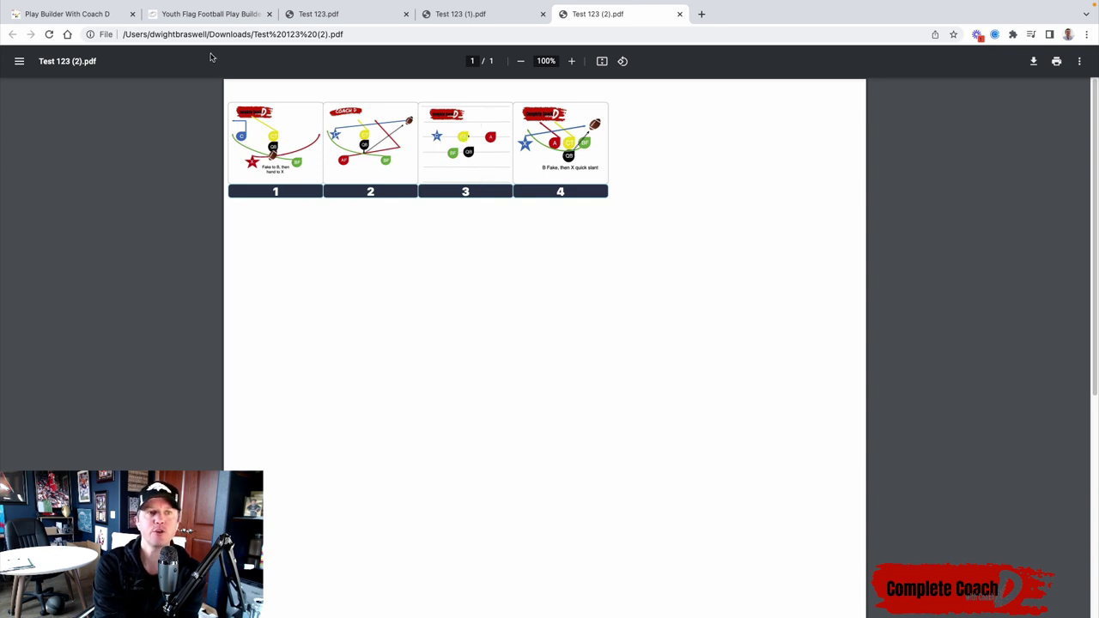
{"action": "left_click", "coordinate": [93, 15]}
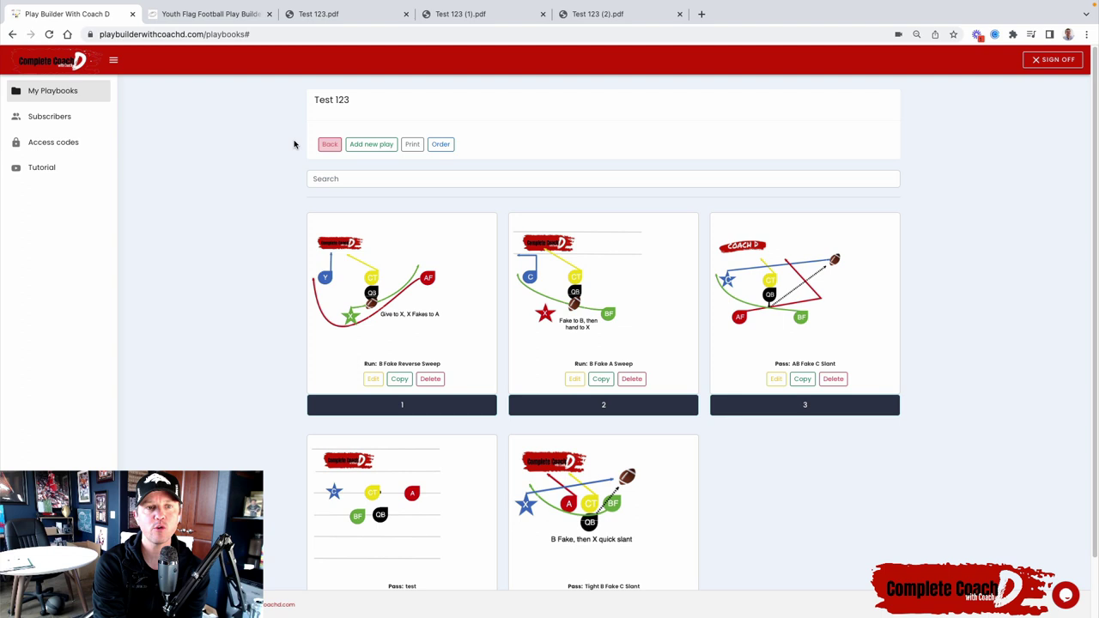
Step: Go back to My Playbooks and delete the '123' search text
{"action": "left_click", "coordinate": [327, 146]}
{"action": "double_click", "coordinate": [326, 127]}
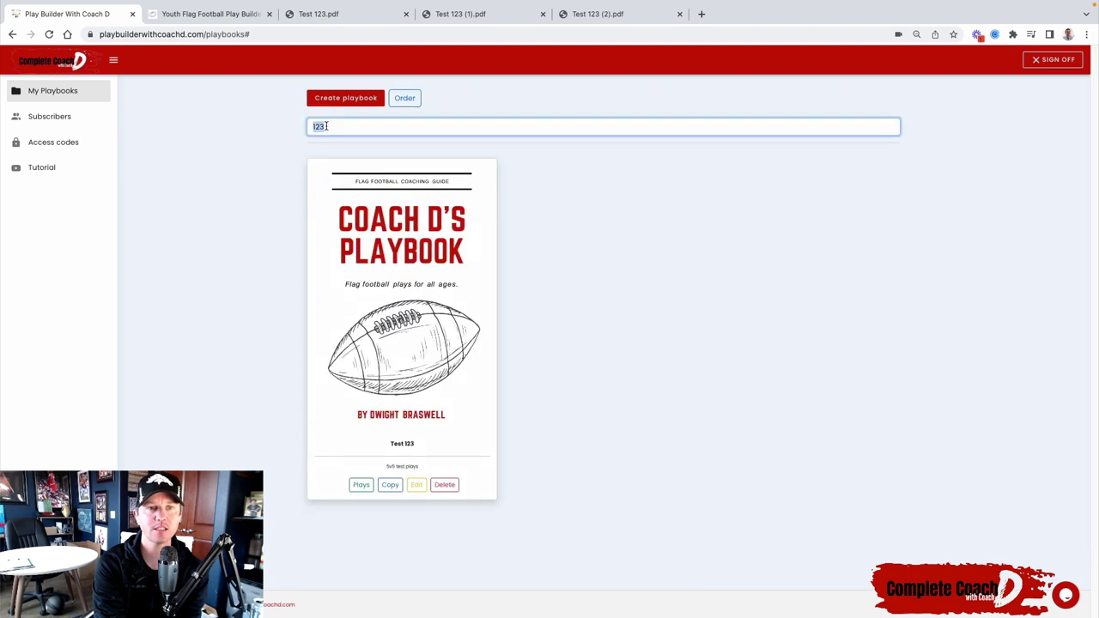
{"action": "key", "text": "BackSpace"}
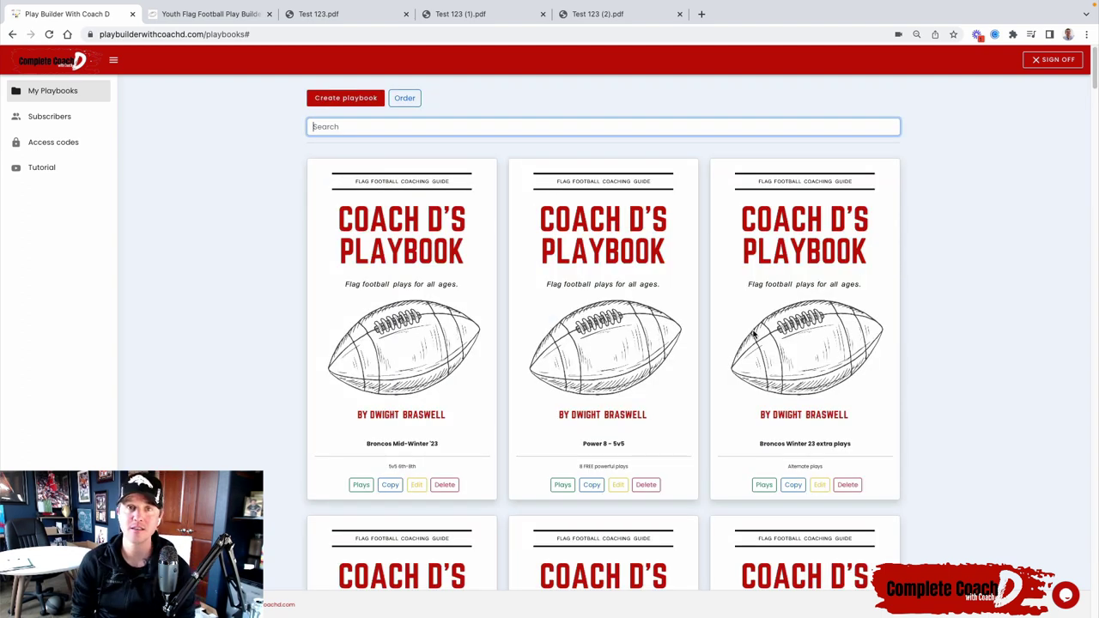